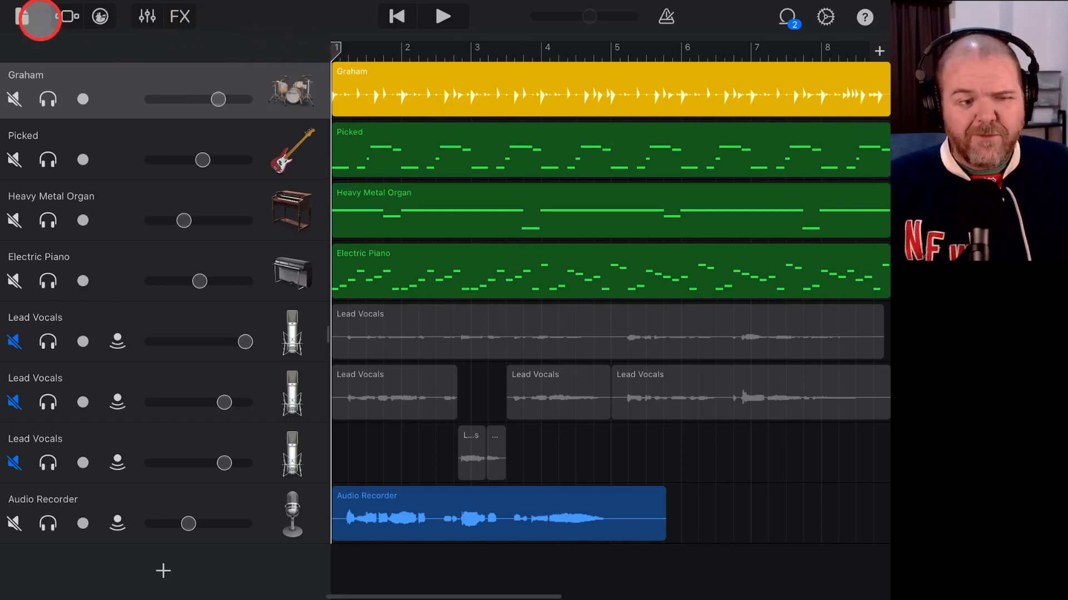
# - In My Songs, select the Autotune demo song for sharing
pyautogui.click(23, 17)
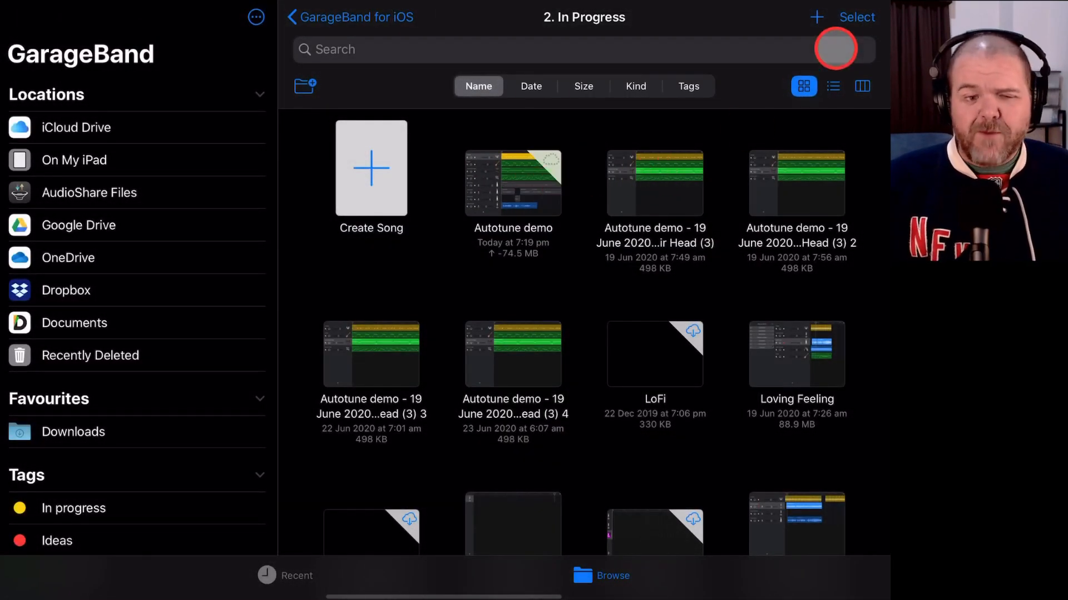
pyautogui.click(857, 17)
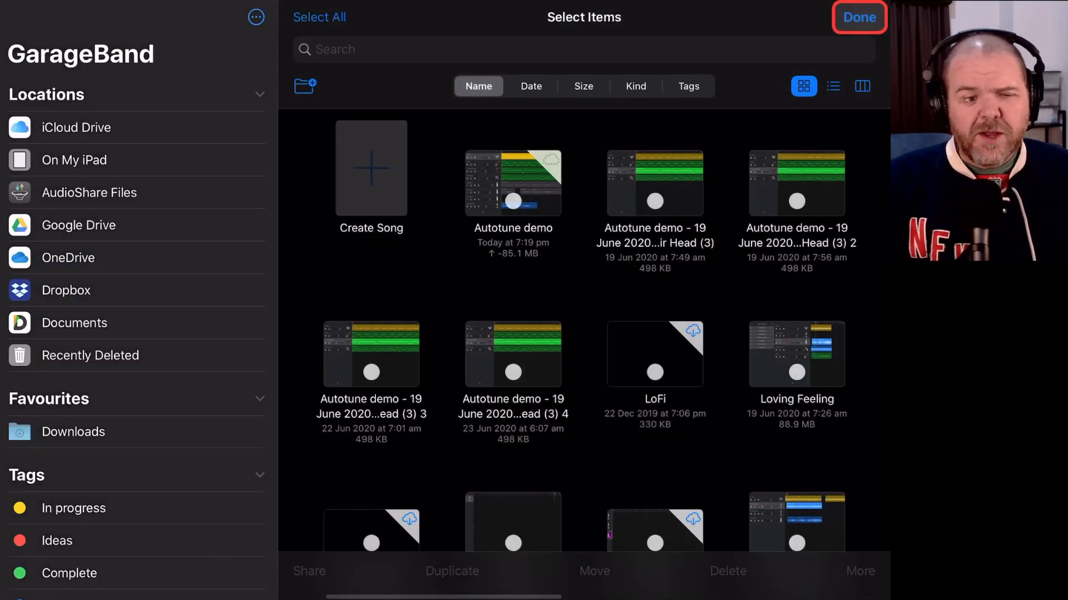
pyautogui.click(512, 202)
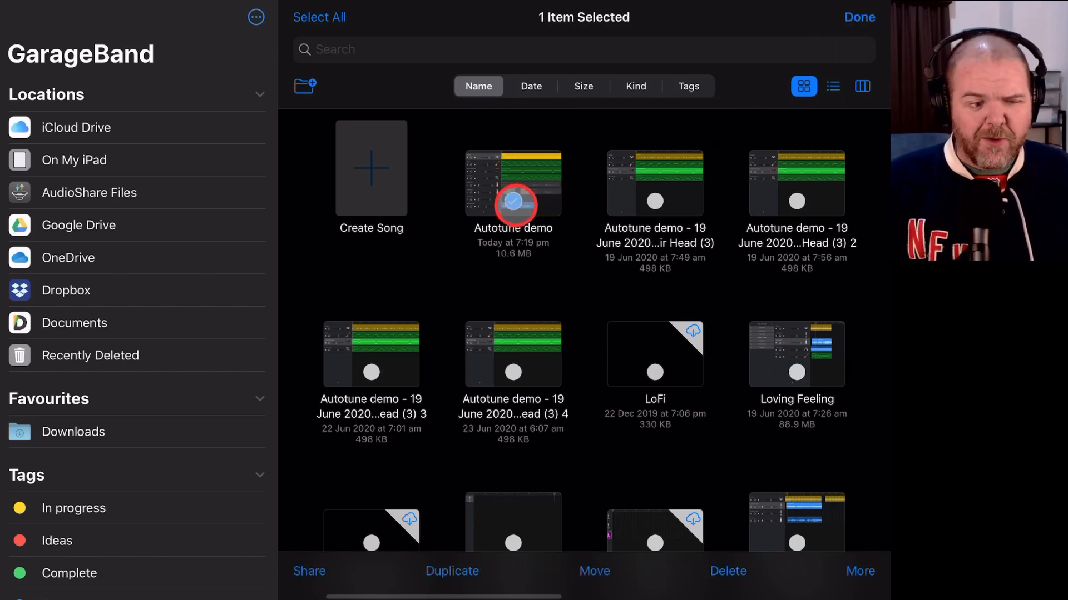
# - Share it as a Song in Uncompressed (WAV) quality and export the audio
pyautogui.click(309, 571)
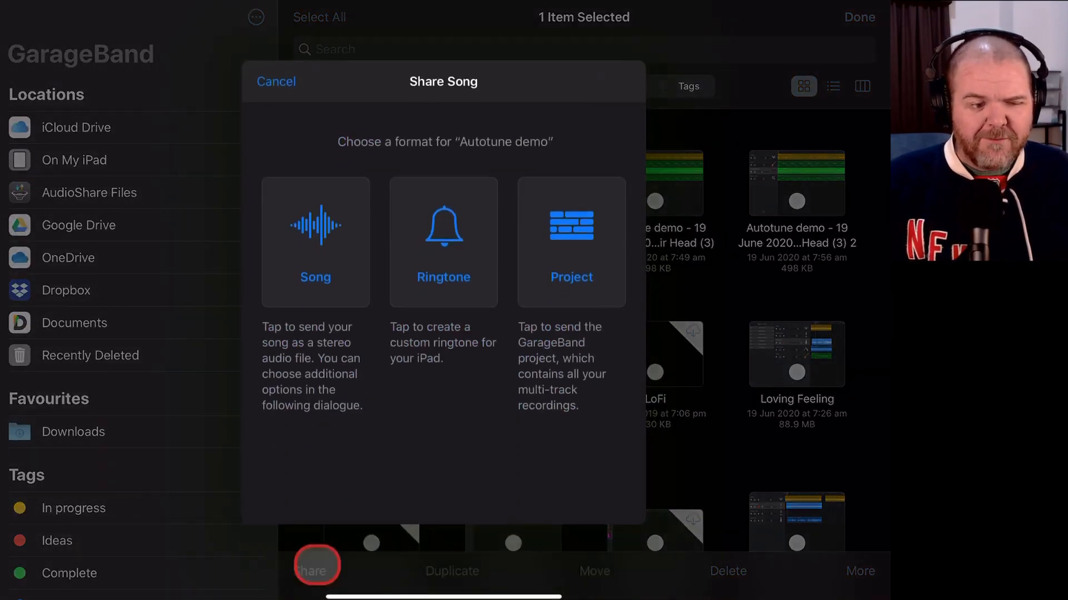
pyautogui.click(316, 235)
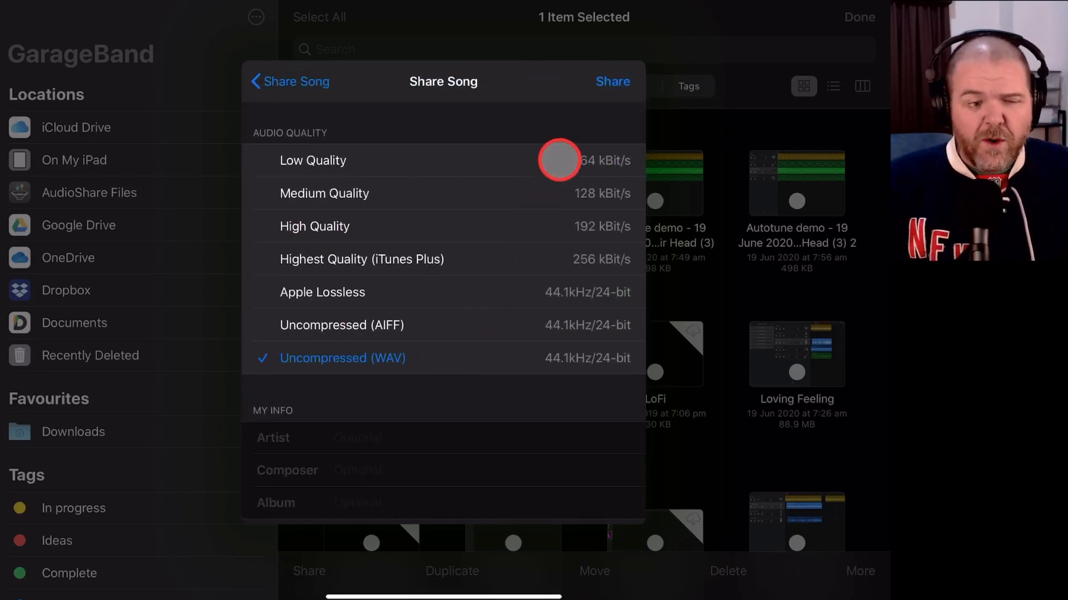
pyautogui.click(613, 81)
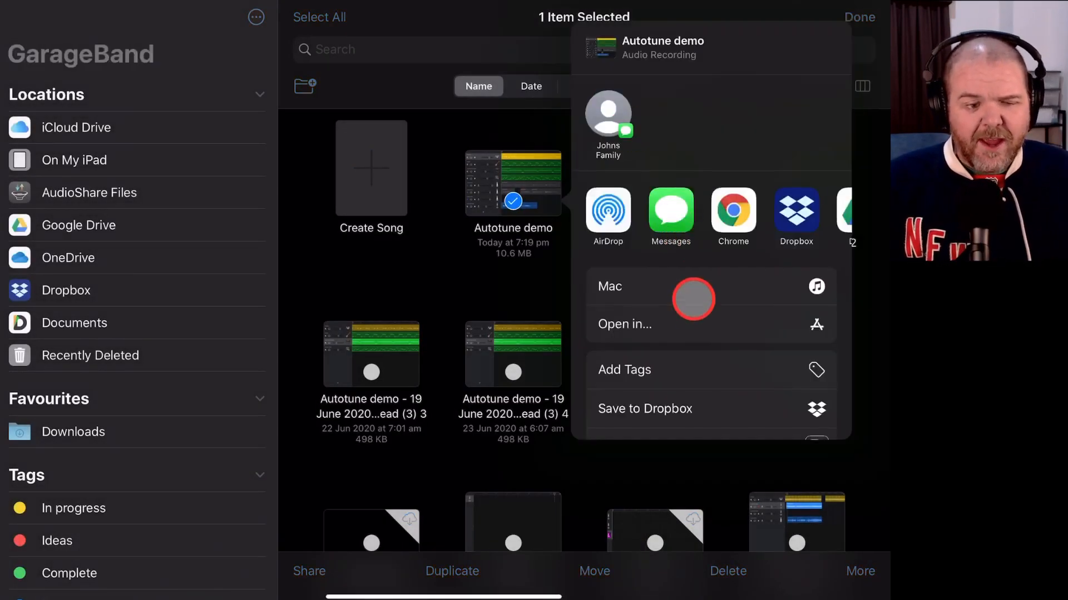
pyautogui.scroll(-3, 692, 350)
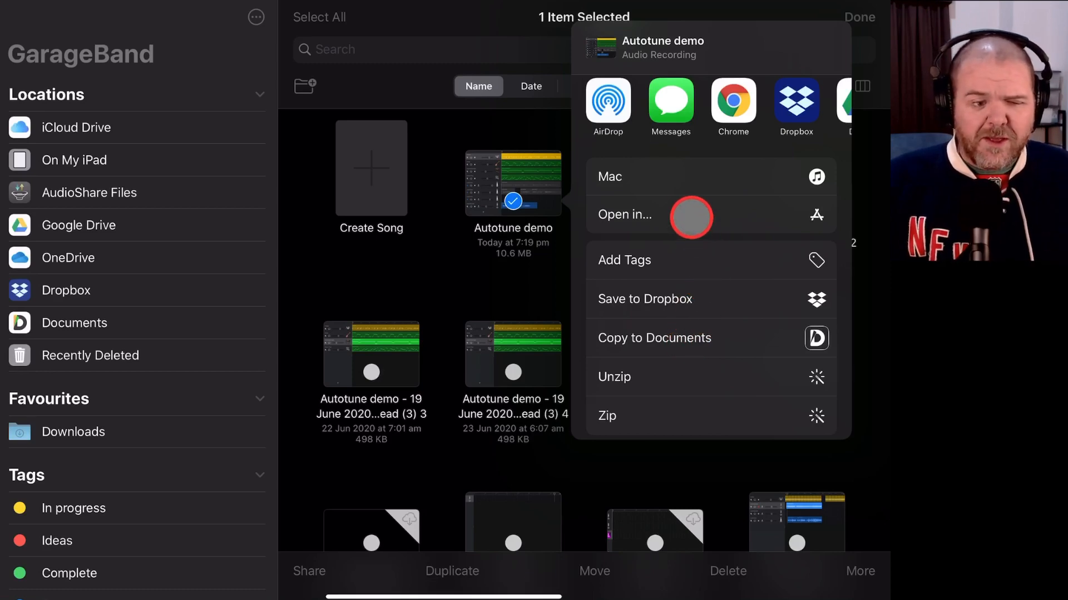
# - Choose Open in... and Save to Files for the exported audio, then abandon the save
pyautogui.click(684, 215)
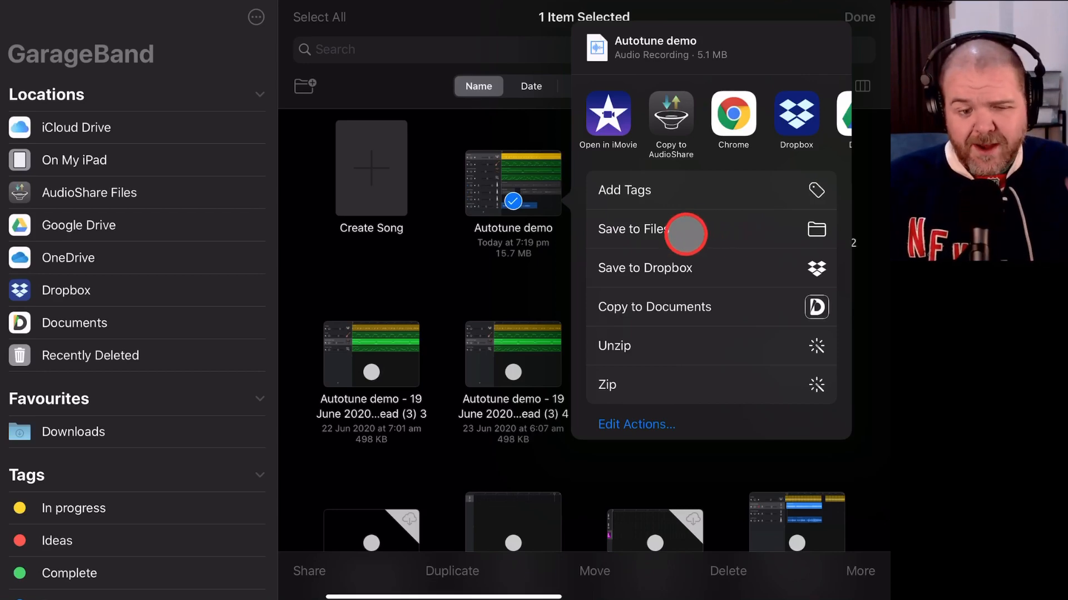
pyautogui.click(686, 232)
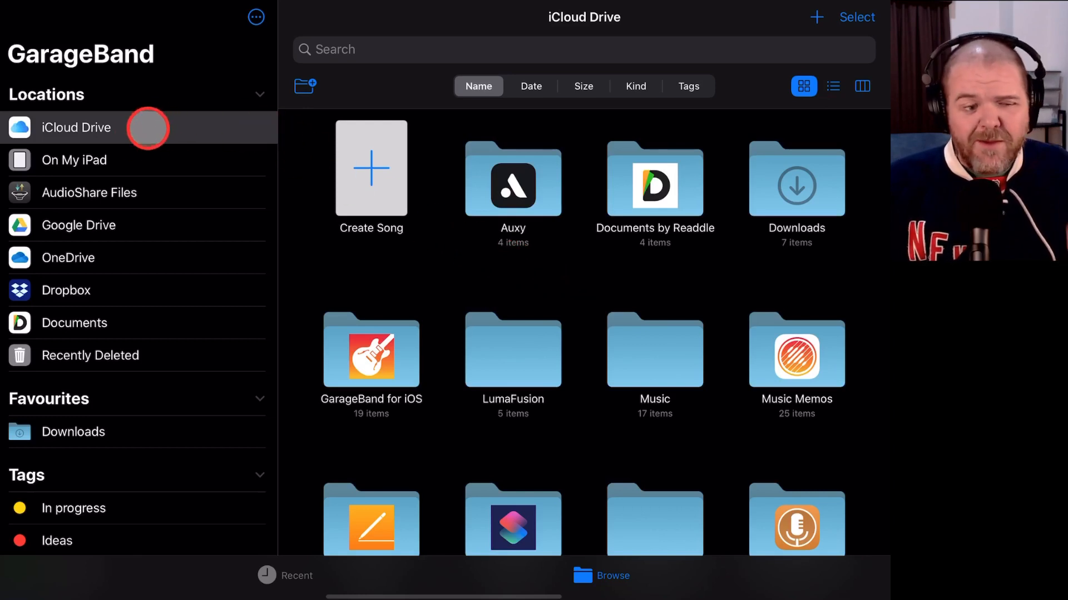
# - Browse to On My iPad > GarageBand for iOS and select the Autotune demo song
pyautogui.click(98, 161)
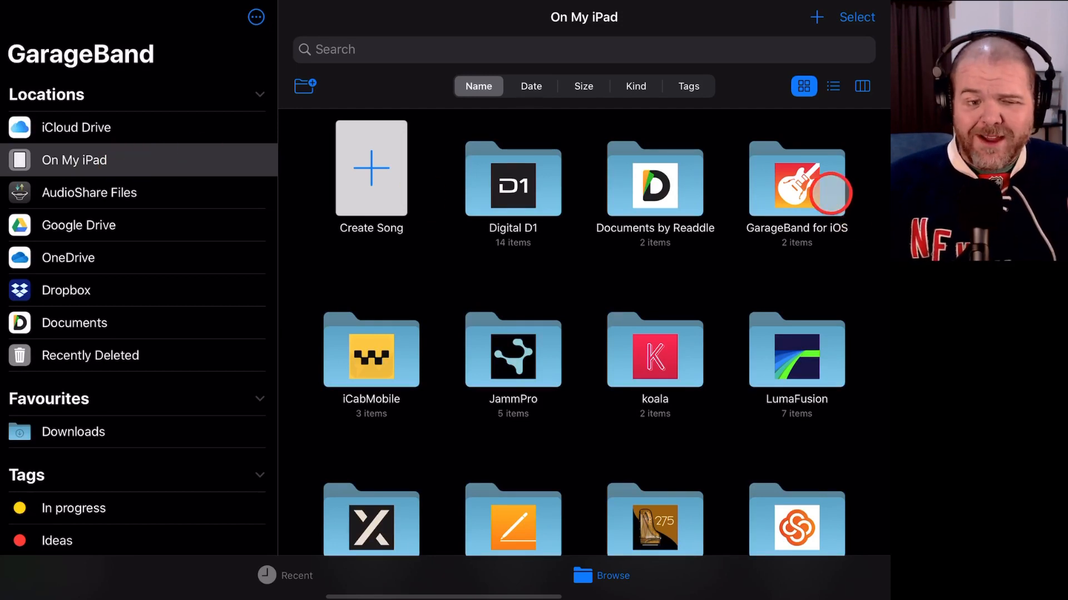
pyautogui.click(797, 179)
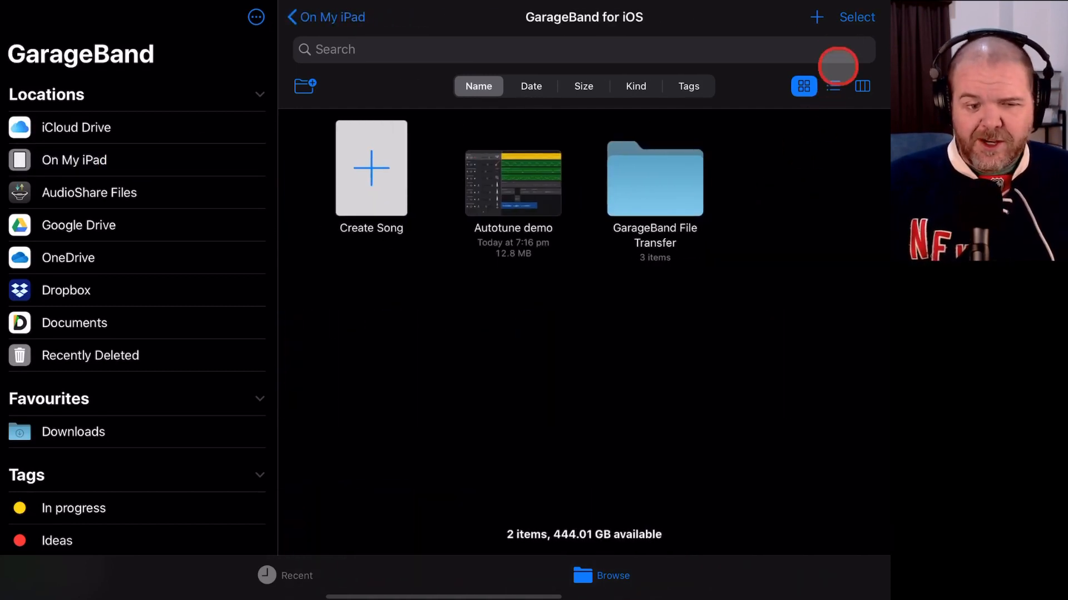
pyautogui.click(856, 17)
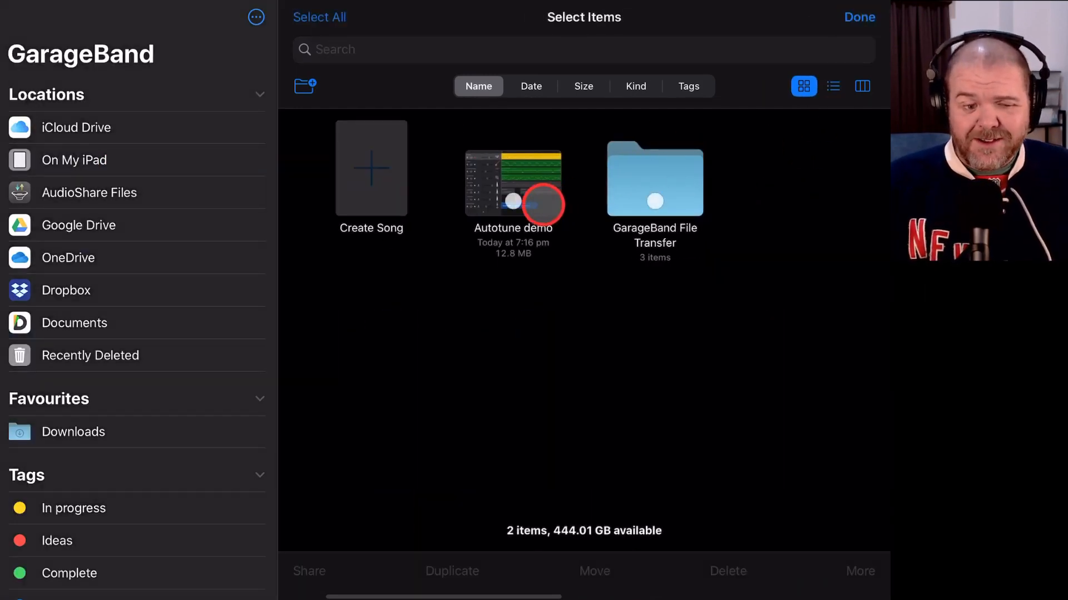
pyautogui.click(519, 201)
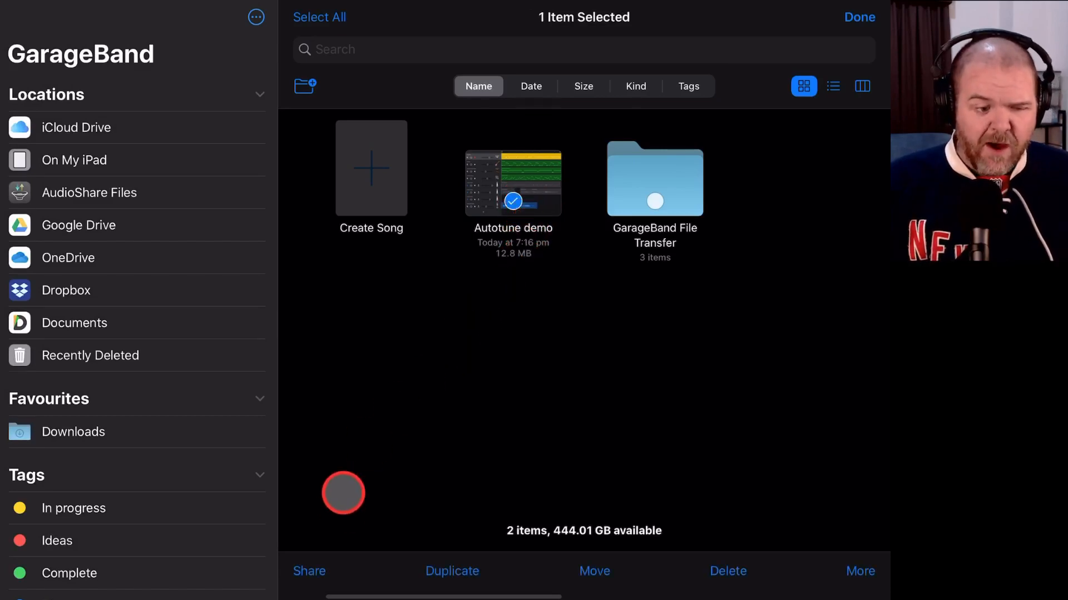
# - Export it as Song audio and choose Save to Files for the result
pyautogui.click(308, 571)
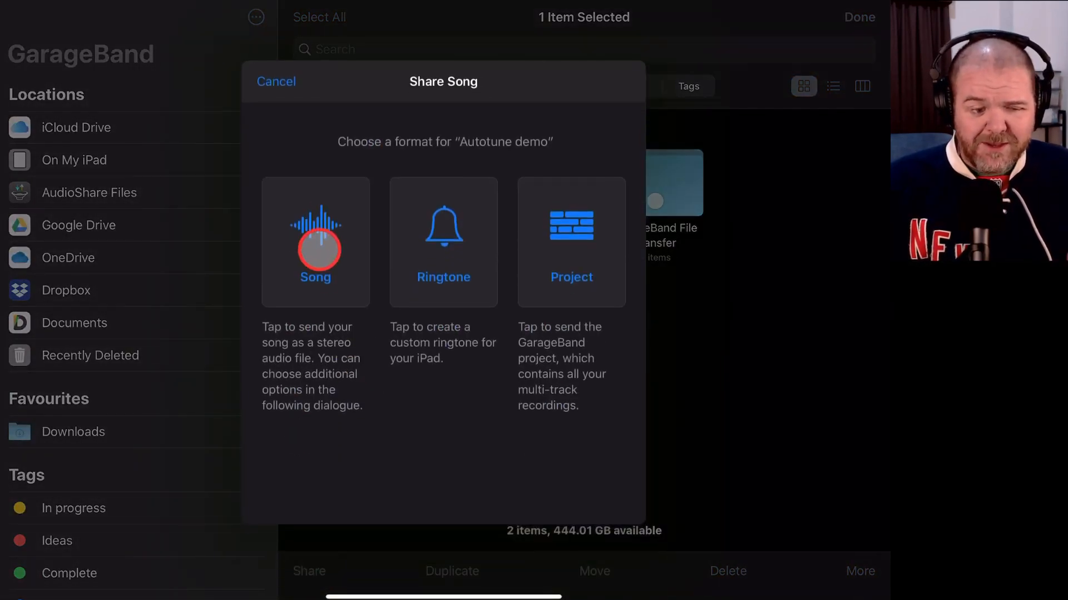
pyautogui.click(315, 242)
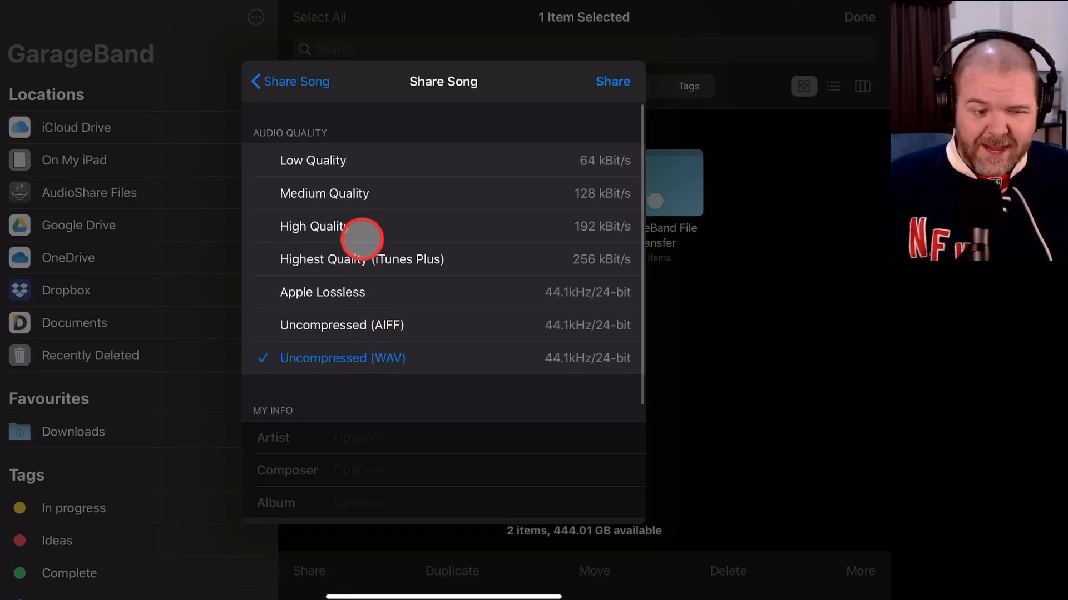
pyautogui.click(613, 80)
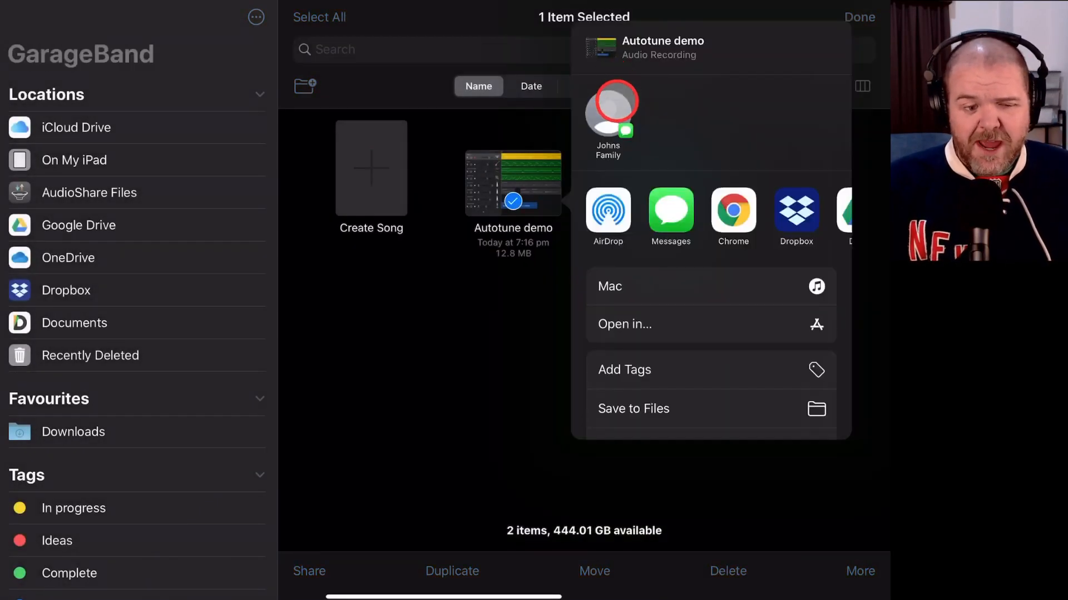
pyautogui.scroll(-5, 699, 355)
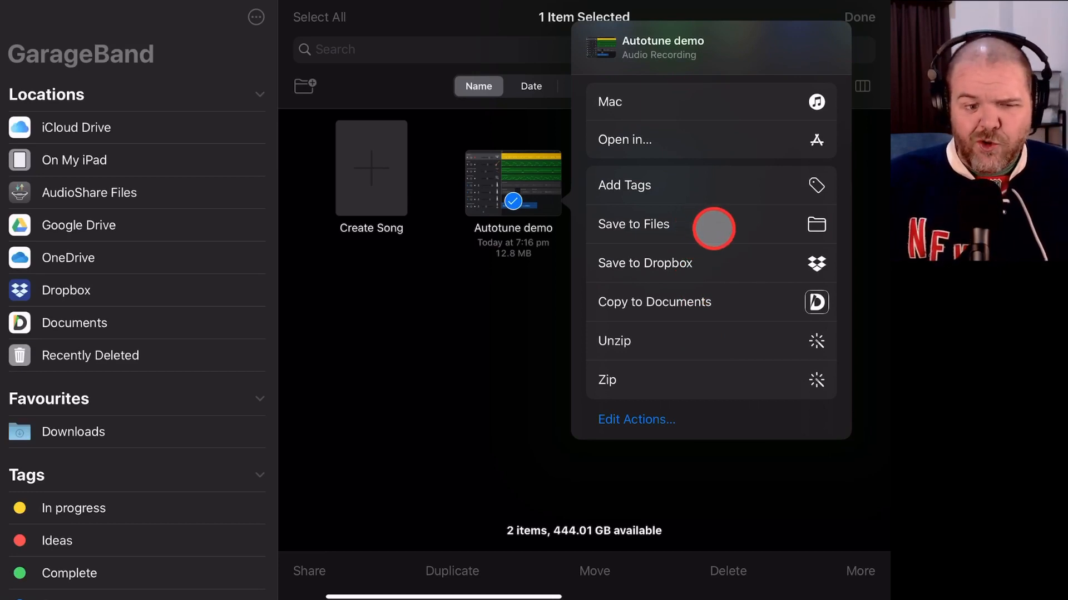
pyautogui.click(714, 227)
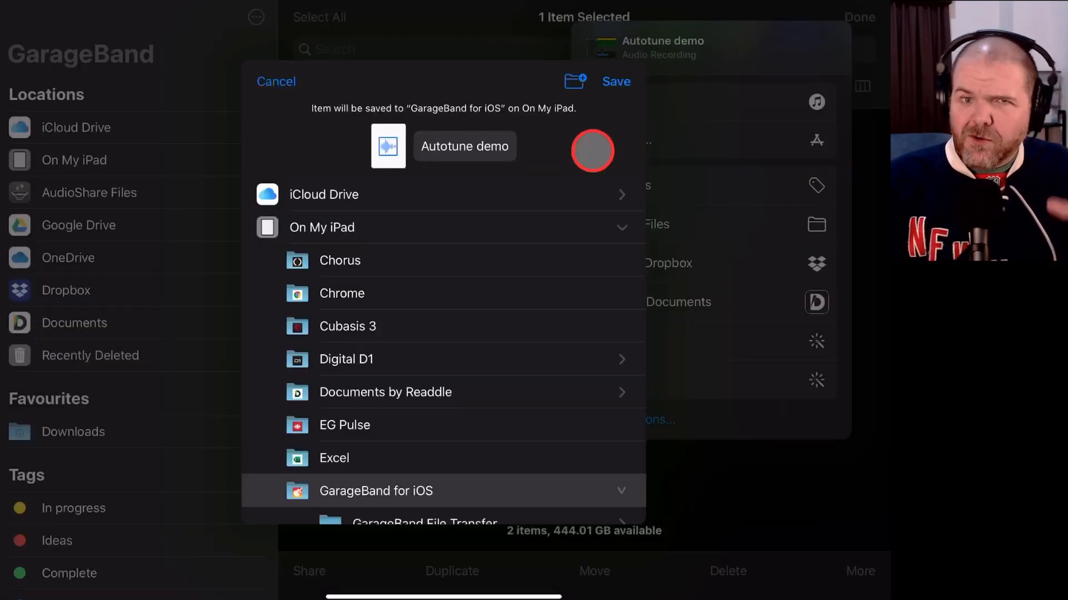
# - Save Autotune demo.wav into the iPad's GarageBand for iOS folder
pyautogui.click(616, 82)
pyautogui.click(609, 291)
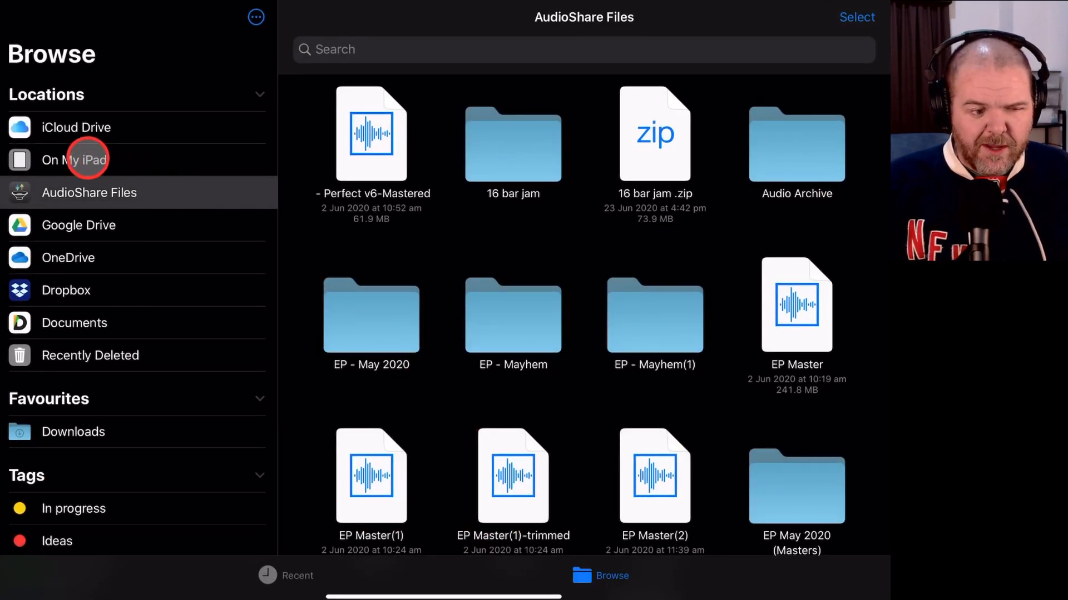
# - In Files, open On My iPad > GarageBand for iOS, preview Autotune demo.wav and close the preview
pyautogui.click(74, 161)
pyautogui.click(655, 168)
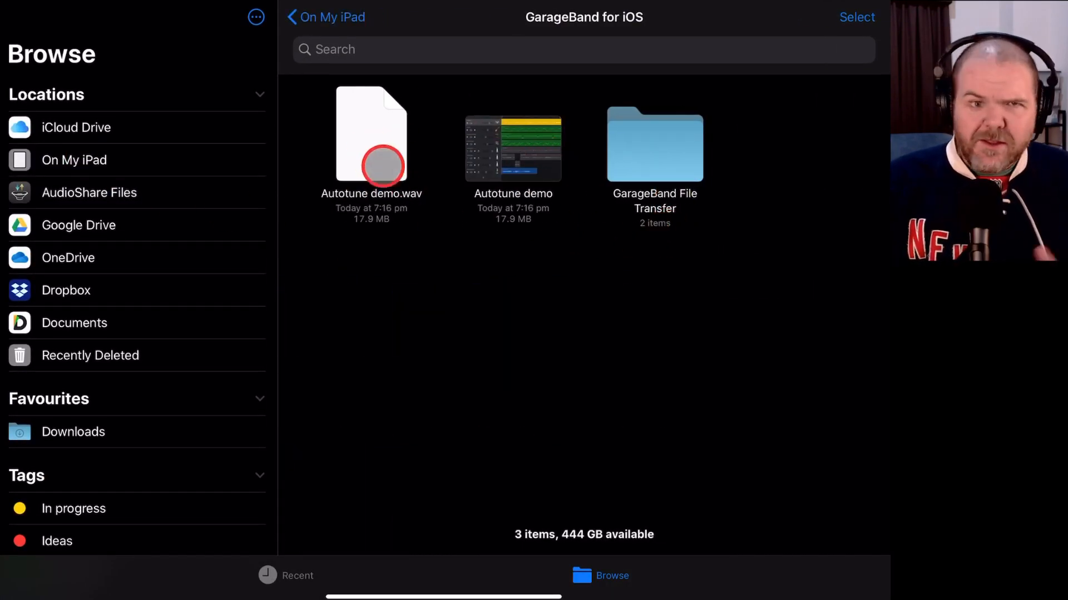
pyautogui.click(370, 151)
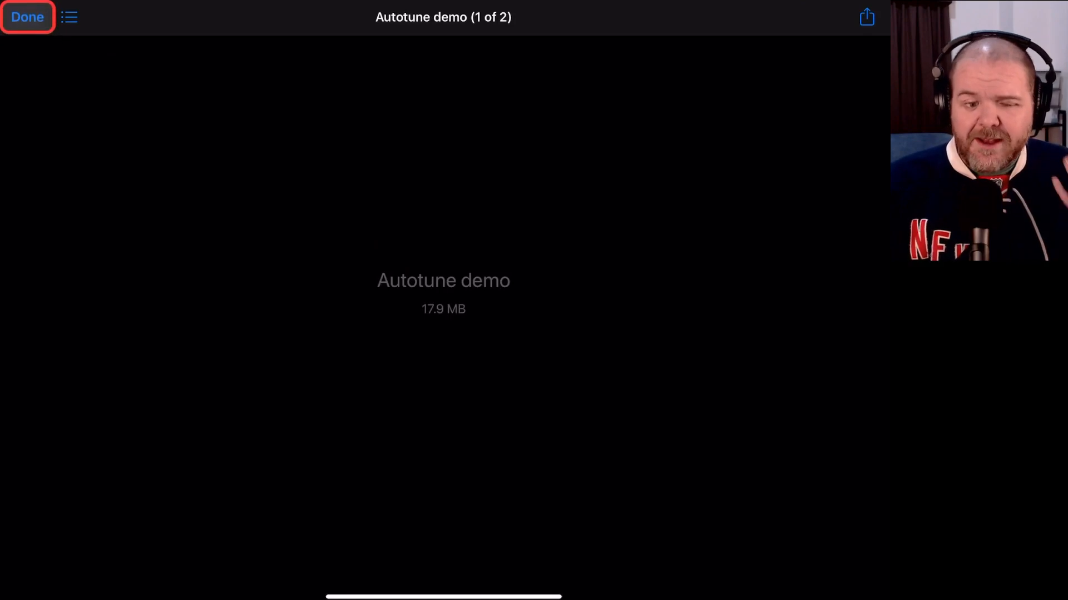
pyautogui.click(28, 17)
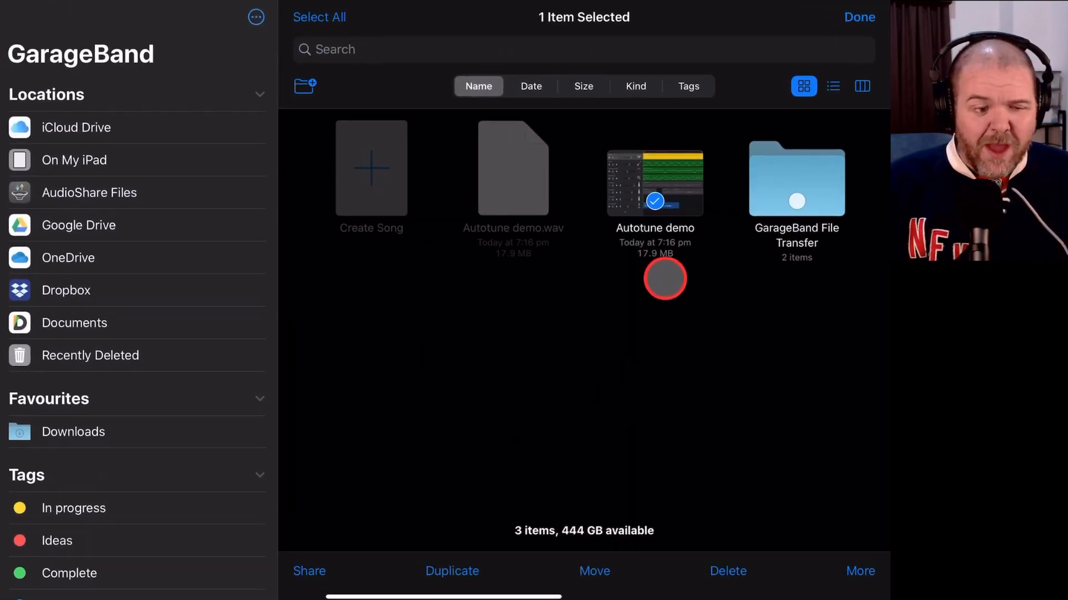
# - Reselect the Autotune demo song in the browser
pyautogui.click(852, 17)
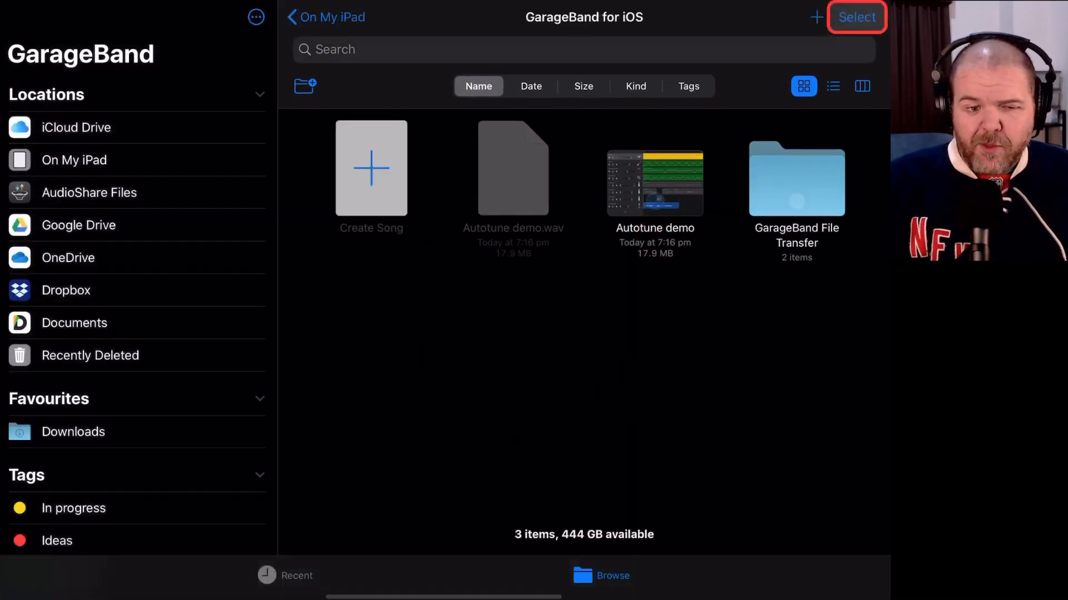
pyautogui.click(856, 17)
pyautogui.click(655, 192)
# - Export it as a WAV audio recording and send the 5.1 MB file via Open in..
pyautogui.click(309, 571)
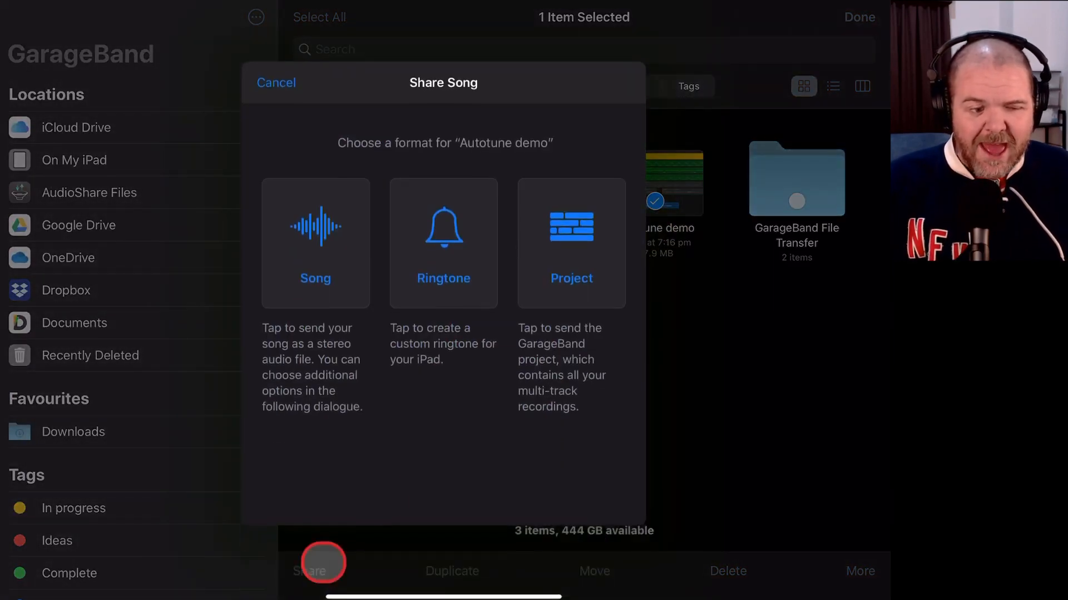
pyautogui.click(337, 254)
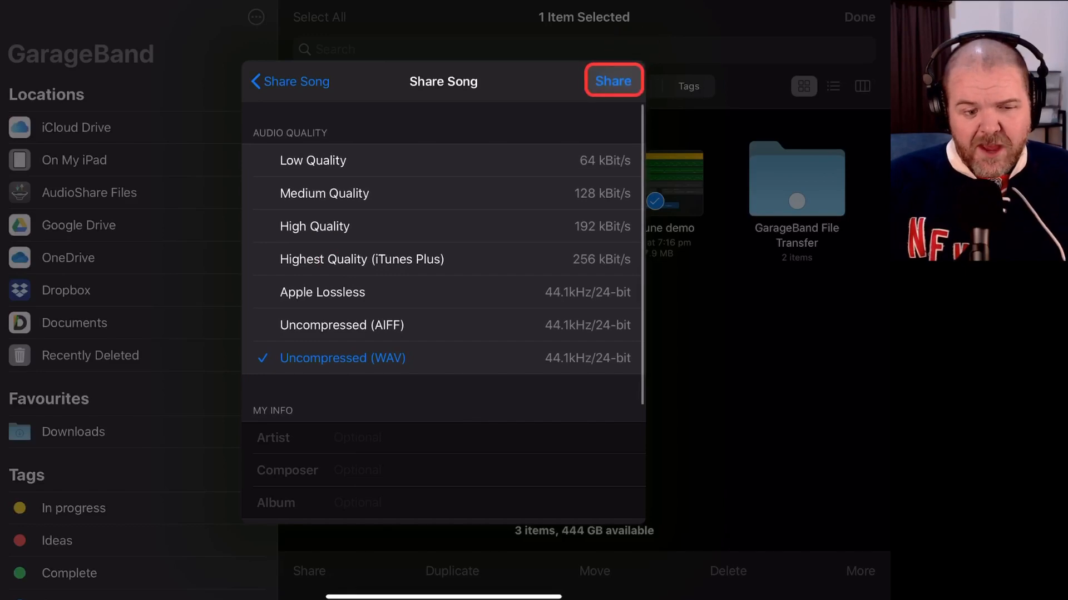
pyautogui.click(617, 80)
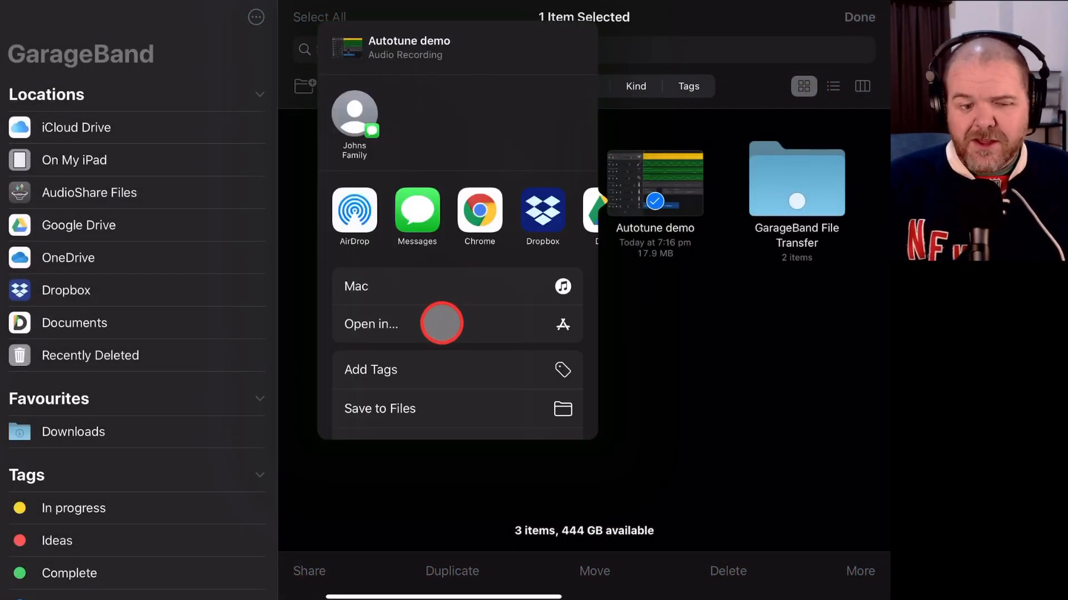
pyautogui.click(437, 328)
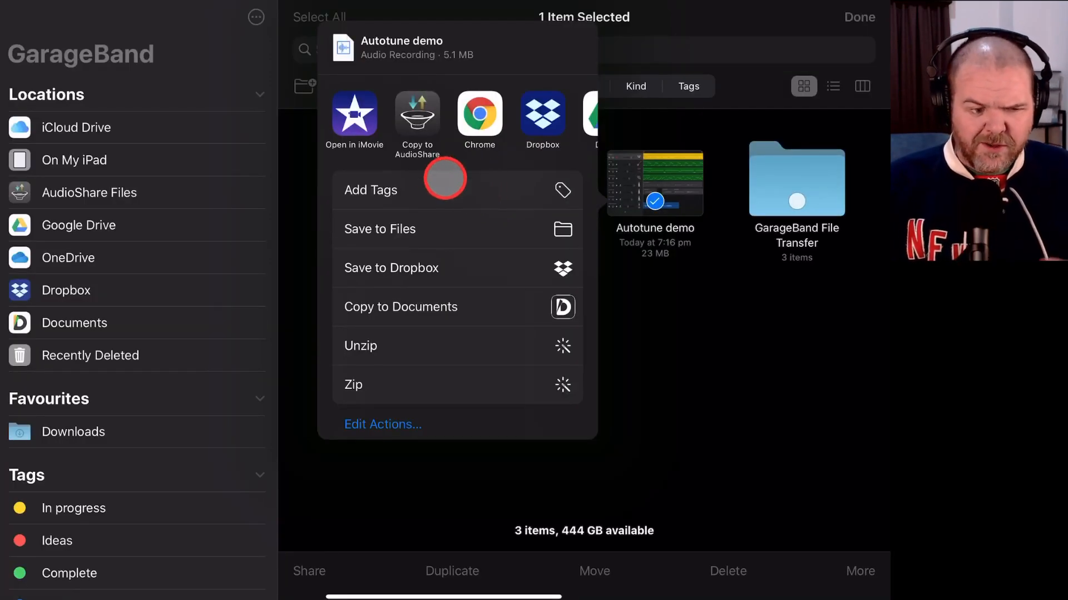
# - Save the audio to Files in GarageBand for iOS, replacing the existing Autotune demo.wav
pyautogui.click(429, 229)
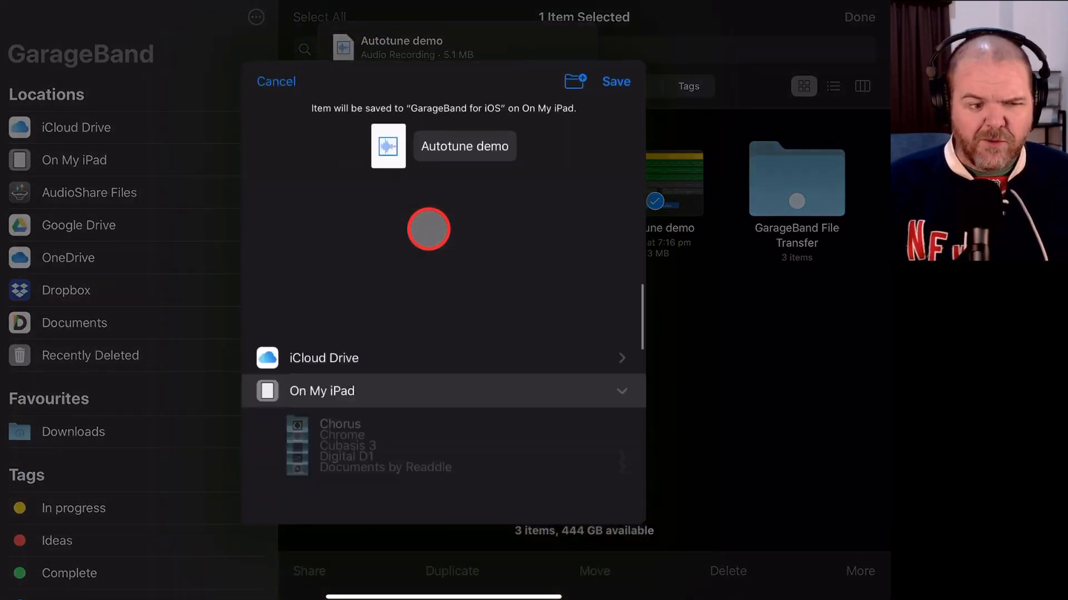
pyautogui.scroll(-4, 333, 233)
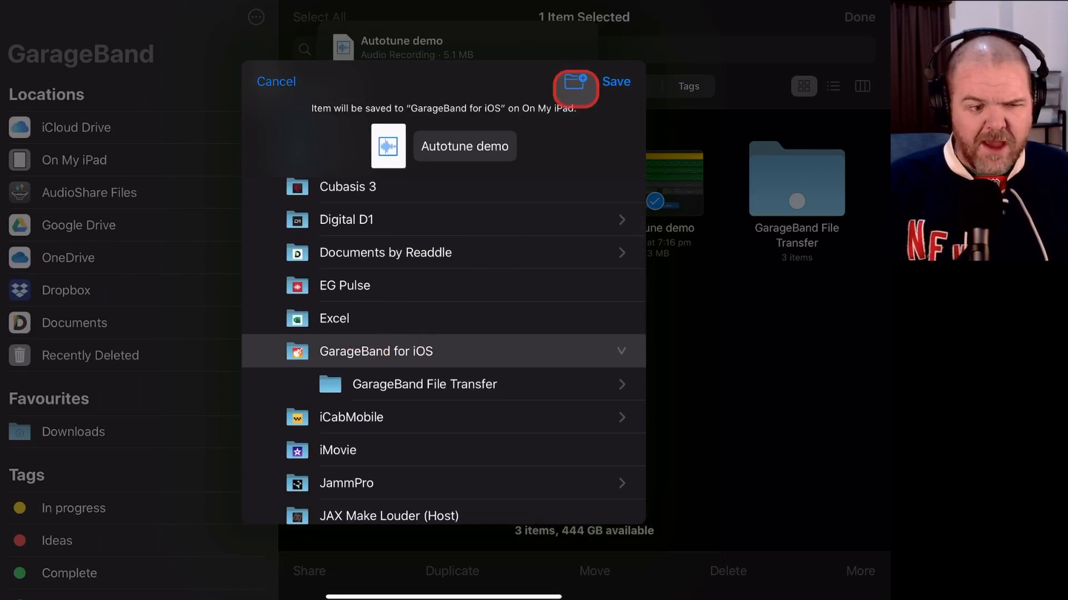
pyautogui.click(615, 81)
pyautogui.click(443, 302)
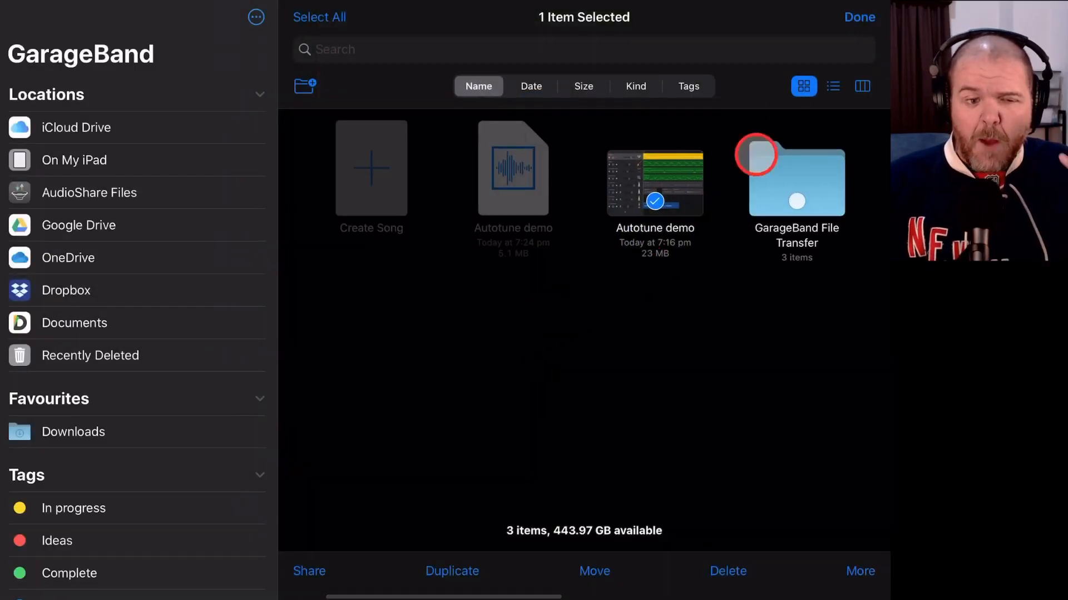
# - Leave selection mode and swipe up to the iPad home screen
pyautogui.click(859, 17)
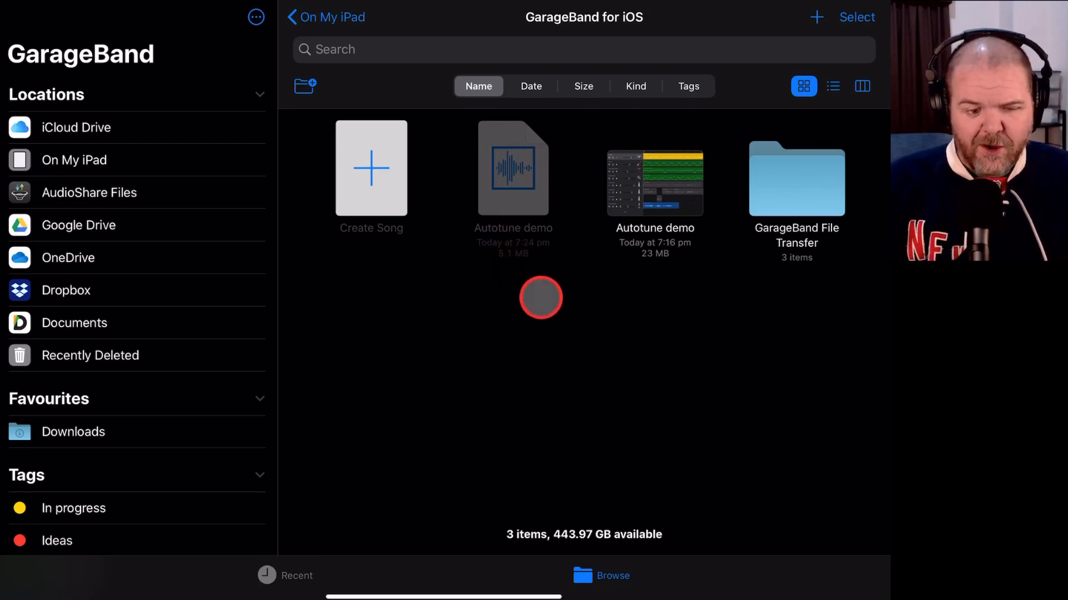
pyautogui.moveTo(443, 596); pyautogui.dragTo(491, 468)
# - In Files, preview and play Autotune demo.wav, then switch back to GarageBand
pyautogui.click(466, 554)
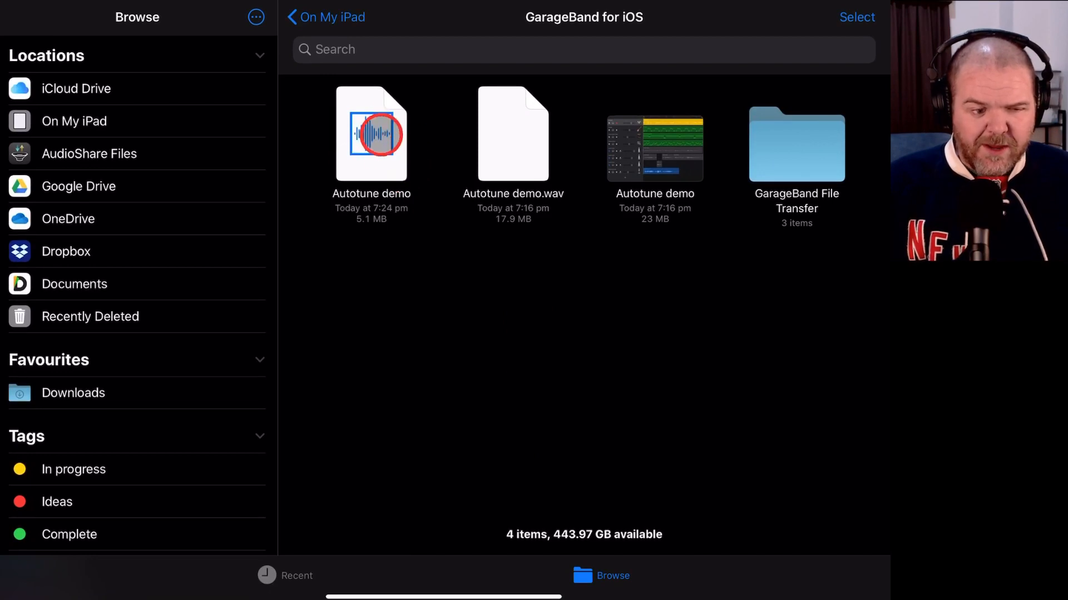
pyautogui.click(380, 147)
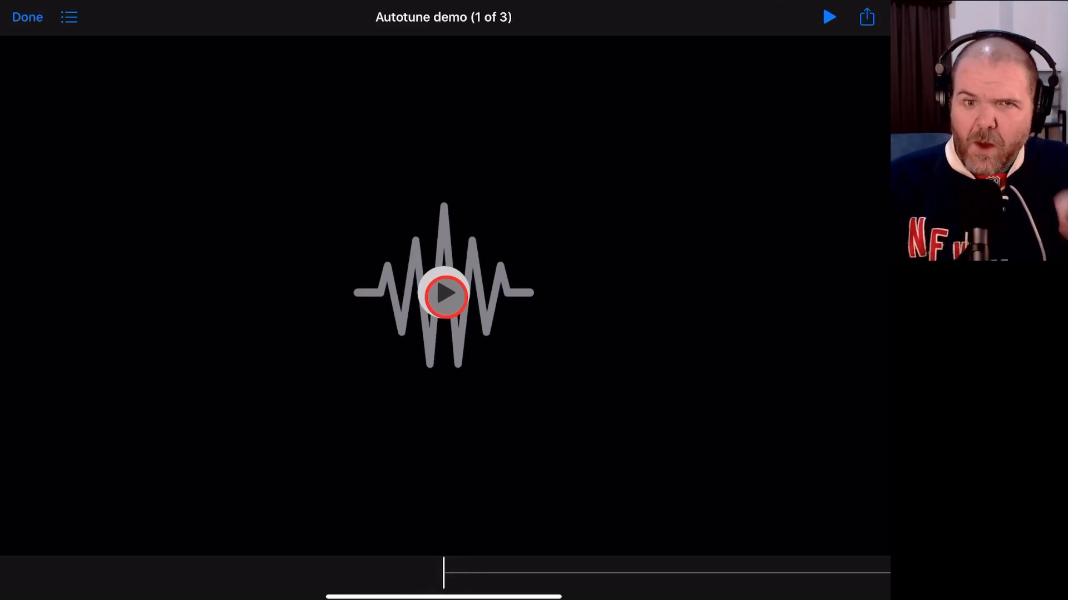
pyautogui.click(446, 293)
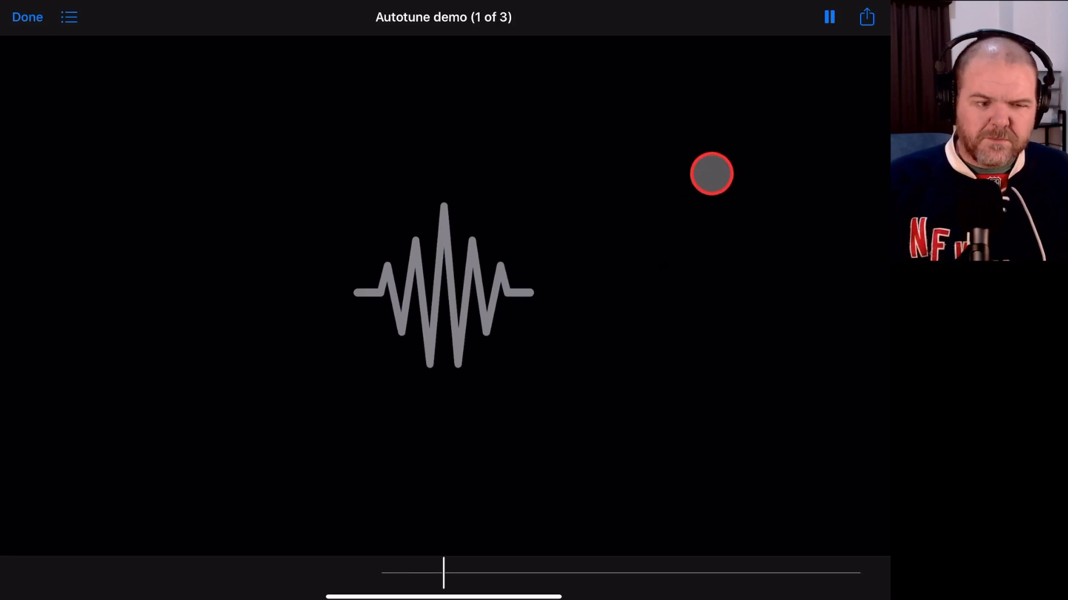
pyautogui.click(830, 16)
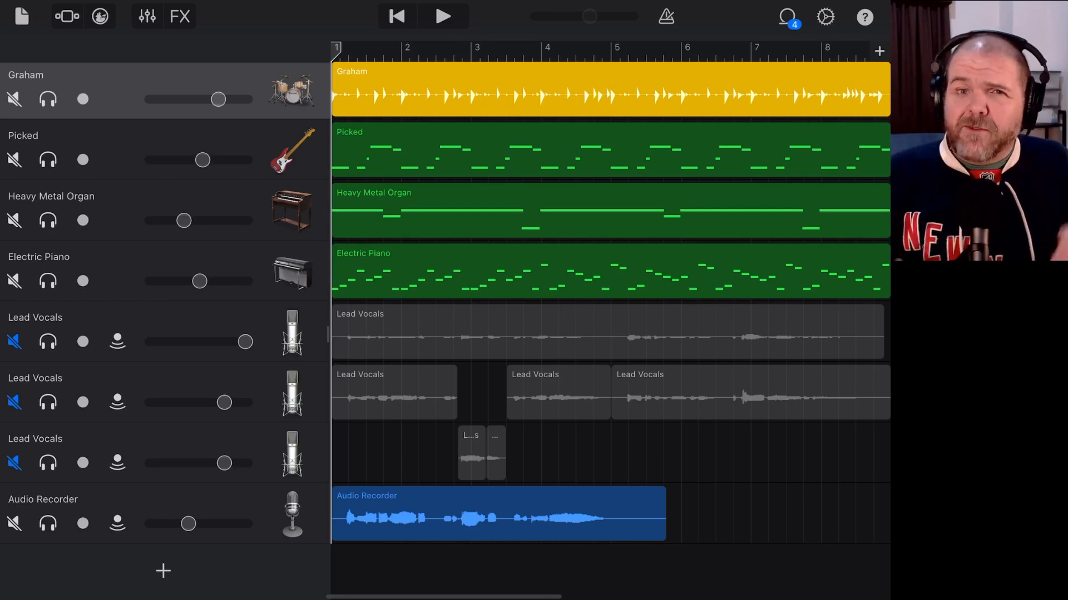
pyautogui.click(278, 17)
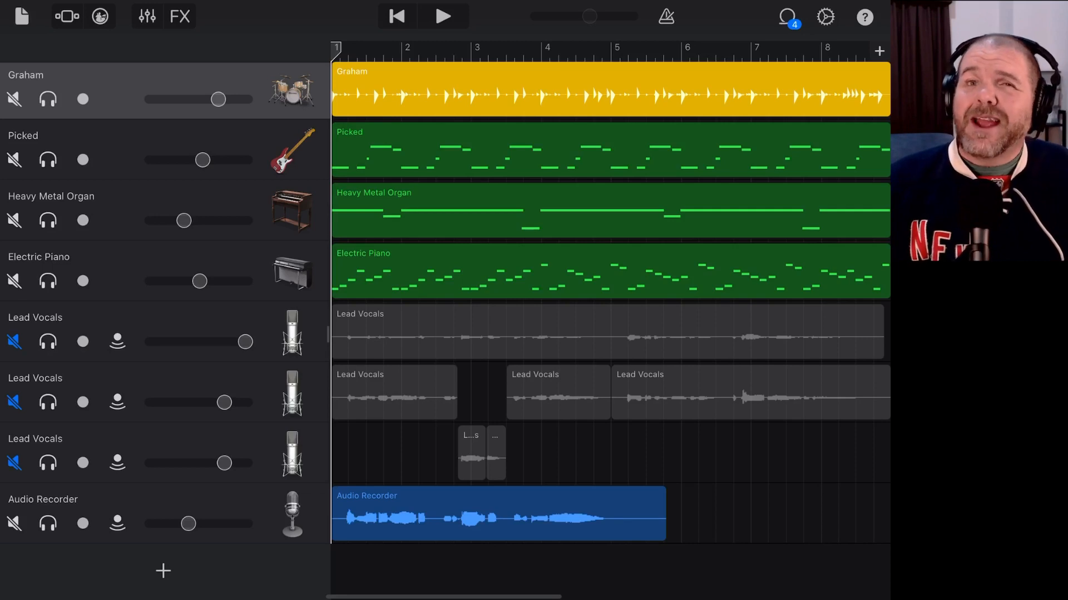
pyautogui.click(275, 17)
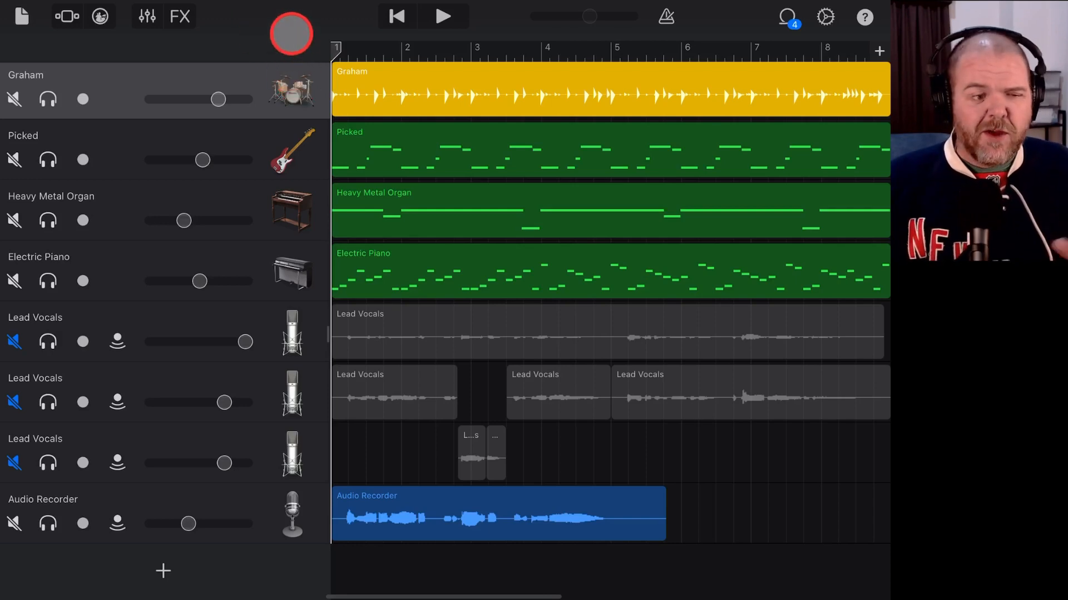
# - Add volume automation on the Picked bass dropping to about -8.3 dB after bar 2
pyautogui.click(293, 155)
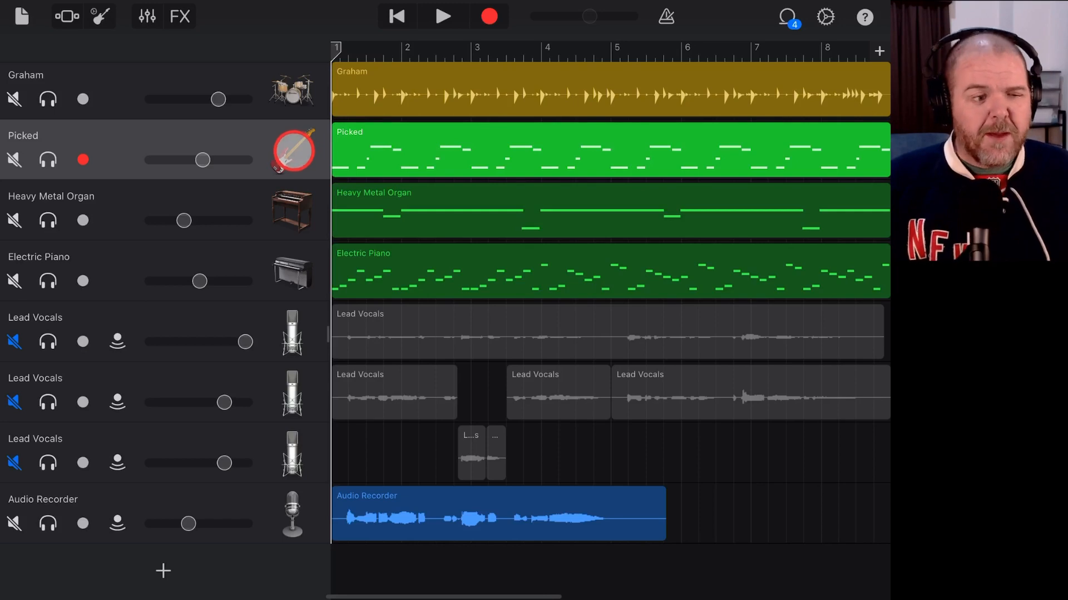
pyautogui.click(293, 150)
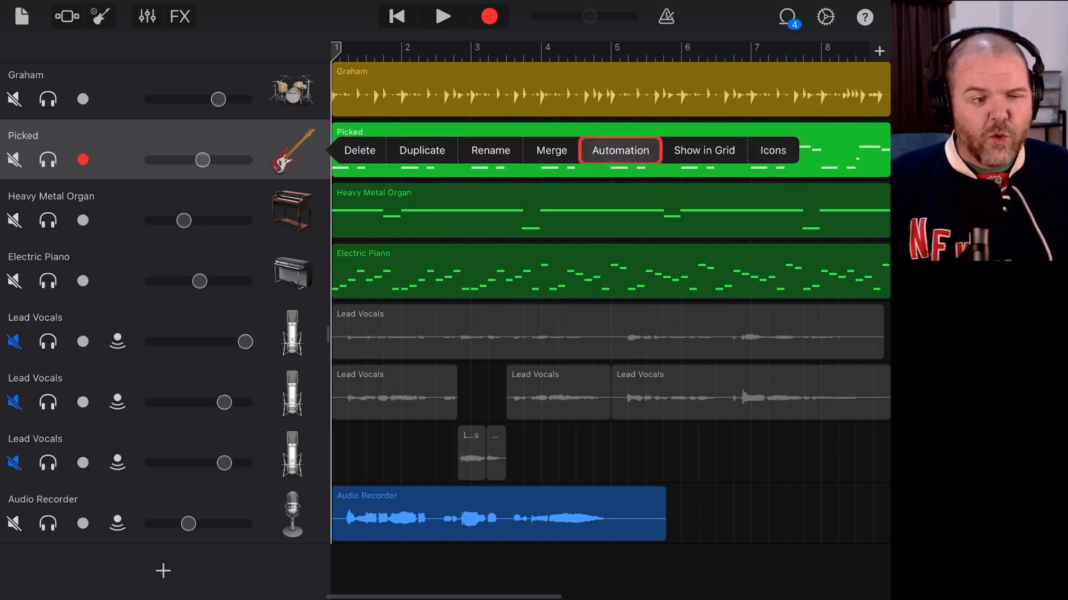
pyautogui.click(620, 150)
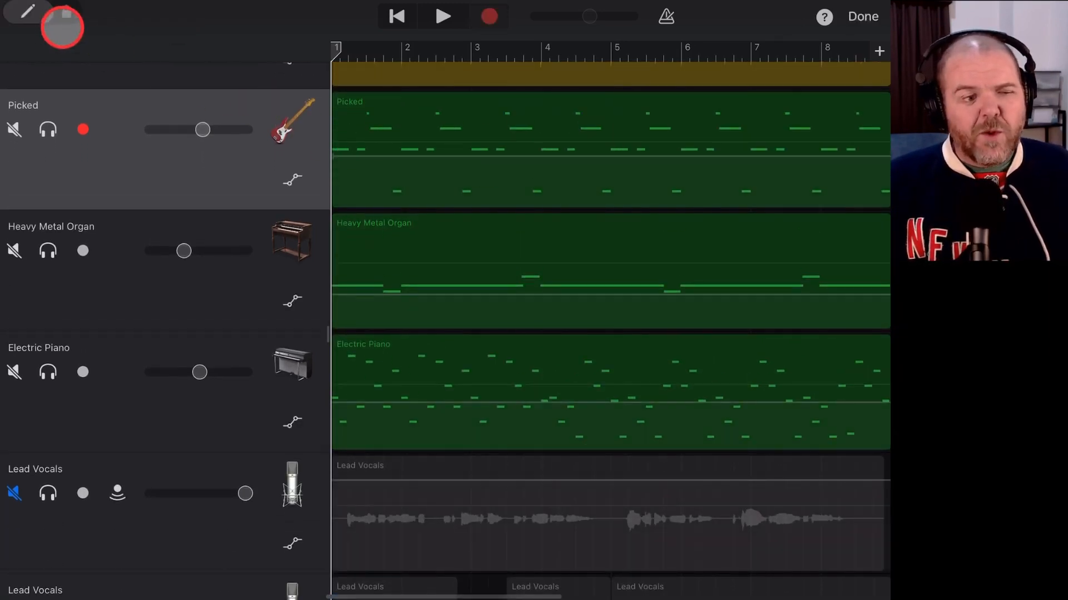
pyautogui.click(59, 25)
pyautogui.click(408, 163)
pyautogui.moveTo(424, 159); pyautogui.dragTo(454, 177)
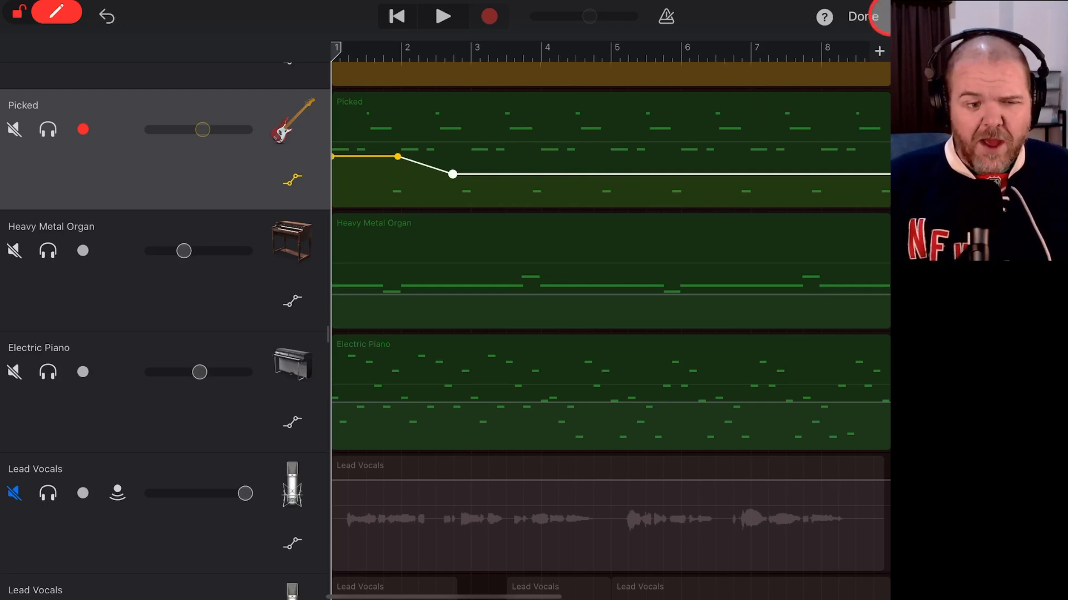
pyautogui.click(862, 17)
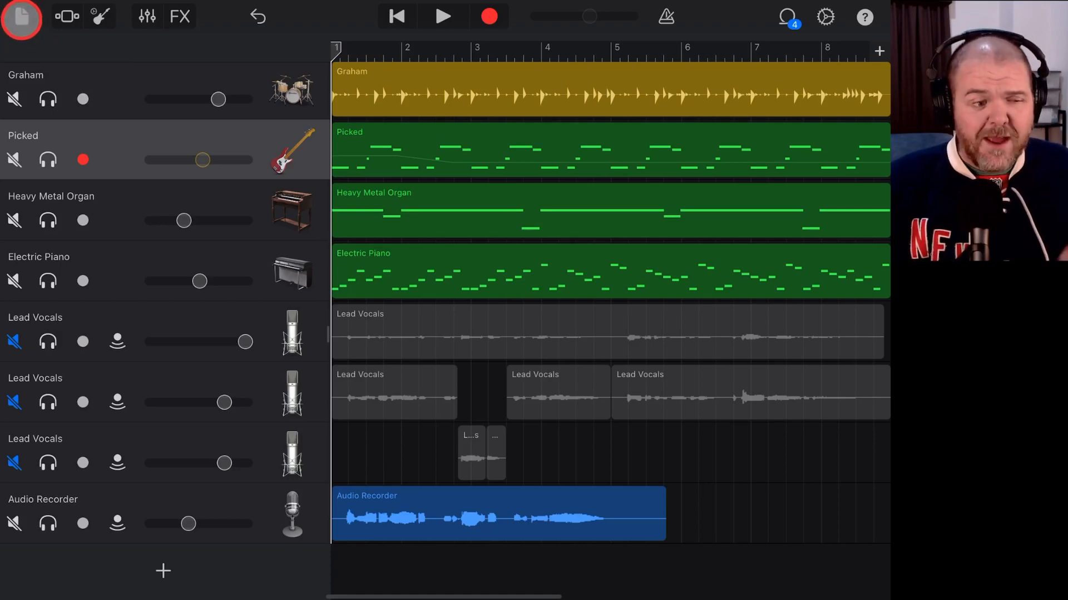
# - Return to My Songs and reopen the Autotune demo song
pyautogui.click(22, 17)
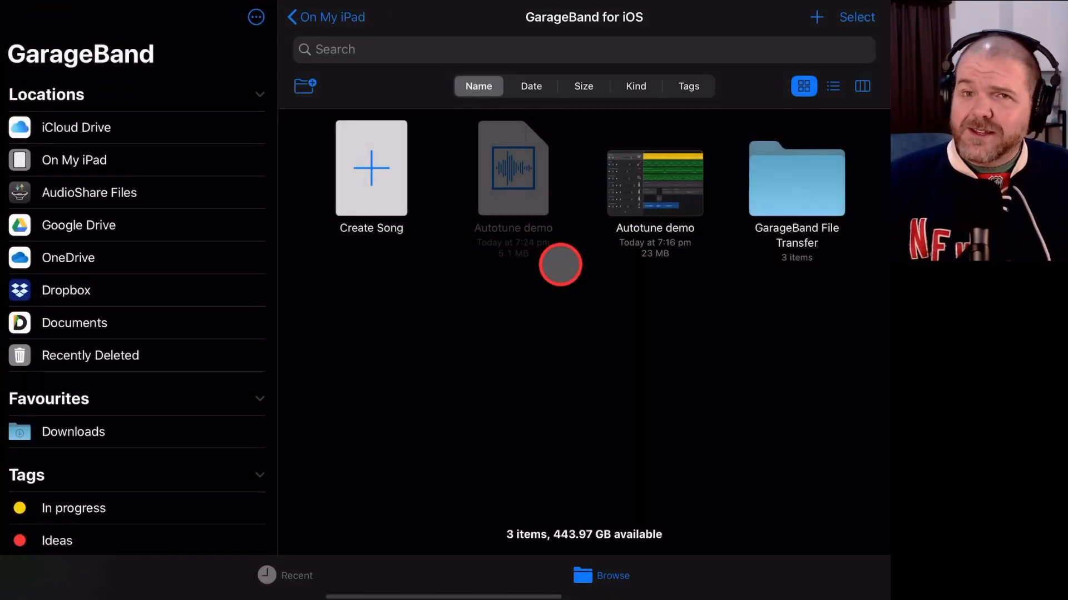
pyautogui.click(660, 183)
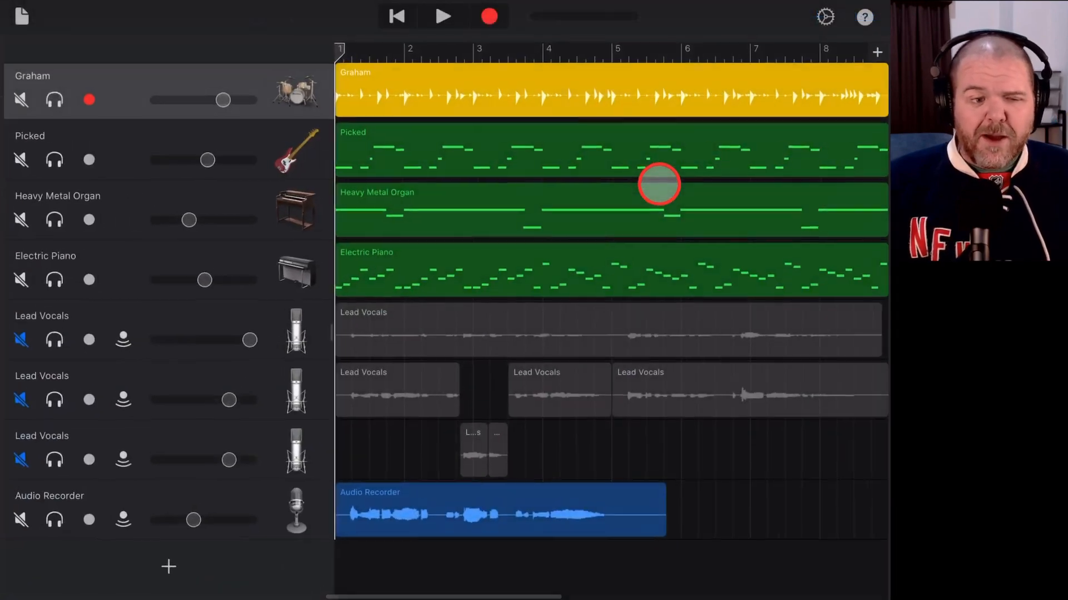
# - Reopen the Picked automation lane and draw a volume line with extra points near bar 3
pyautogui.click(289, 152)
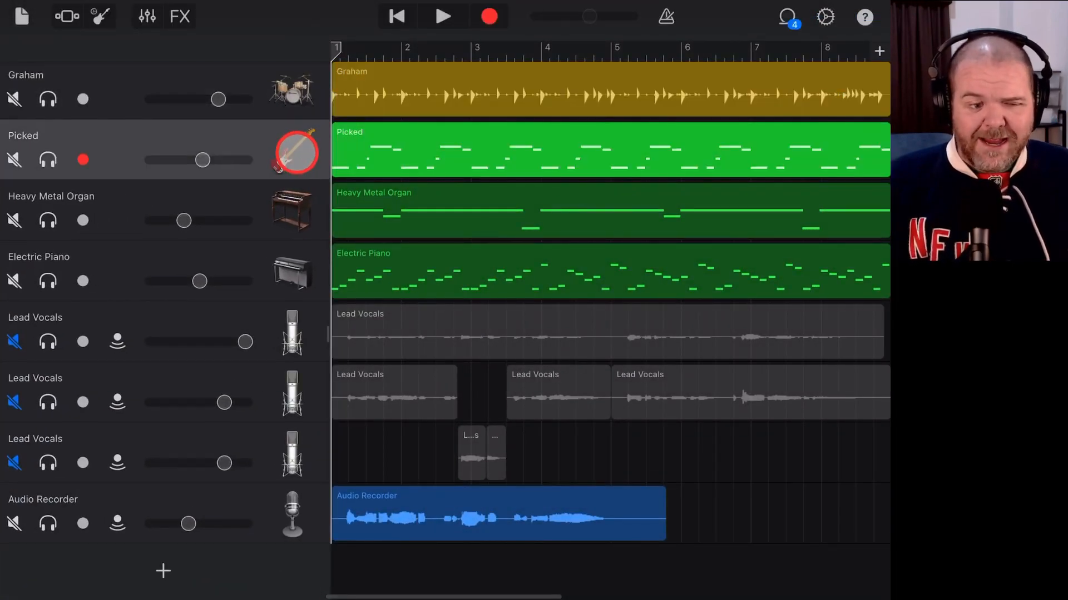
pyautogui.click(289, 153)
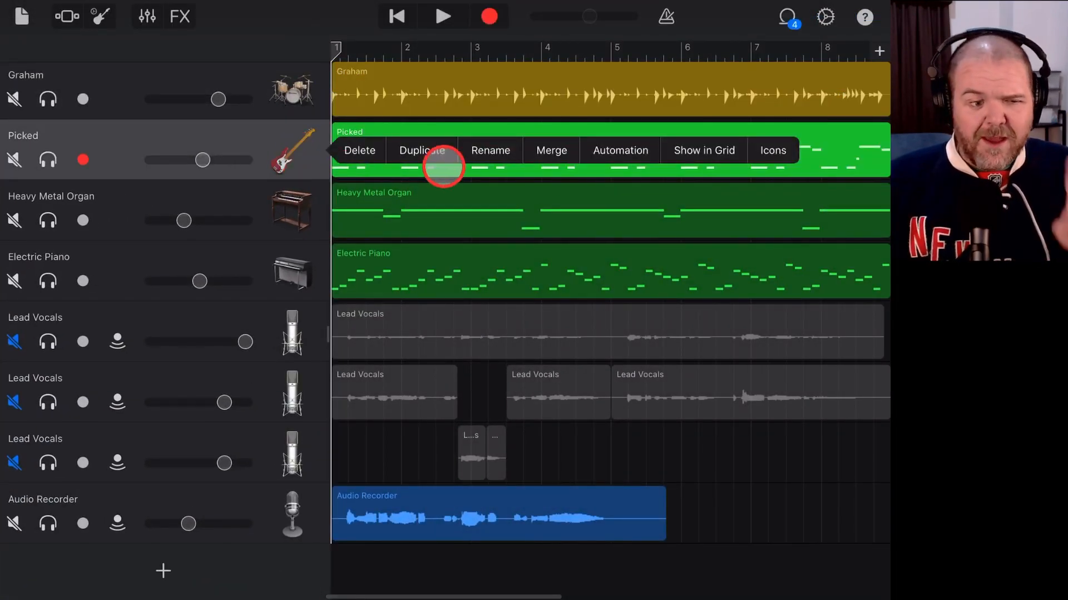
pyautogui.click(620, 150)
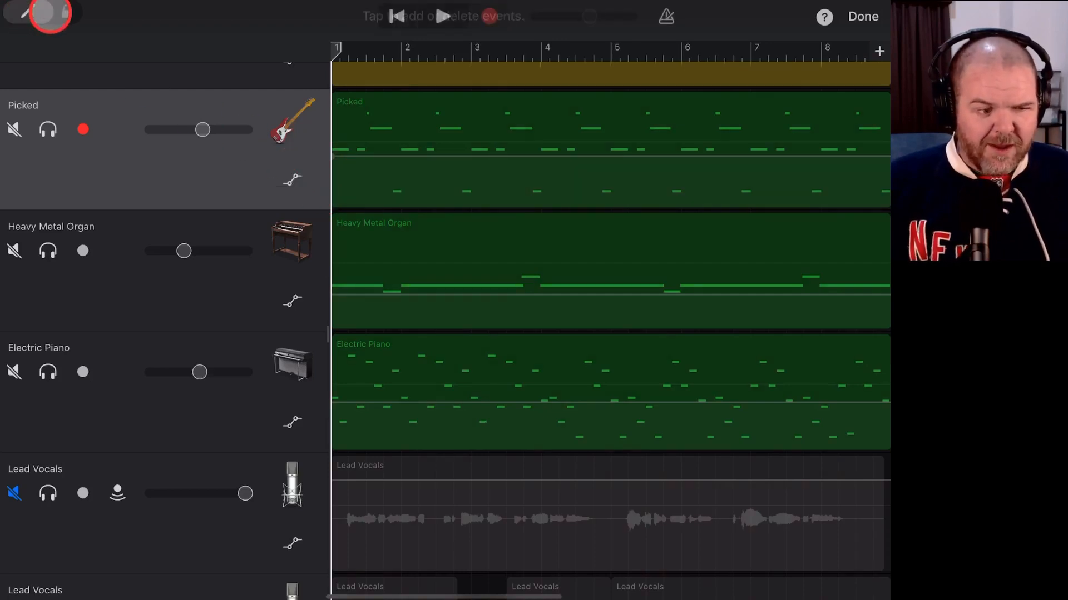
pyautogui.click(29, 13)
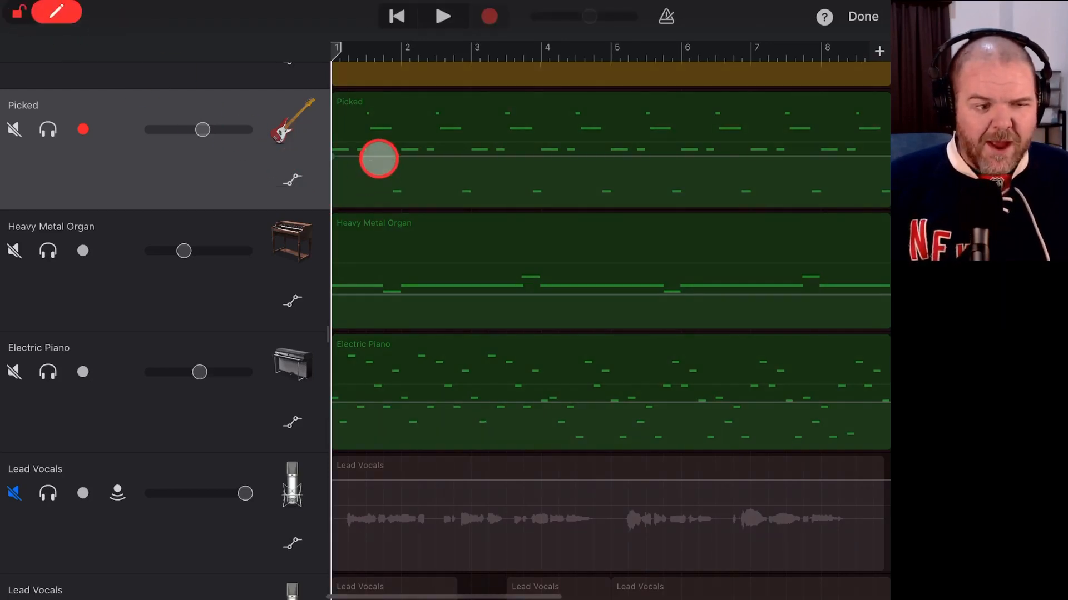
pyautogui.moveTo(370, 162); pyautogui.dragTo(451, 165)
pyautogui.click(450, 158)
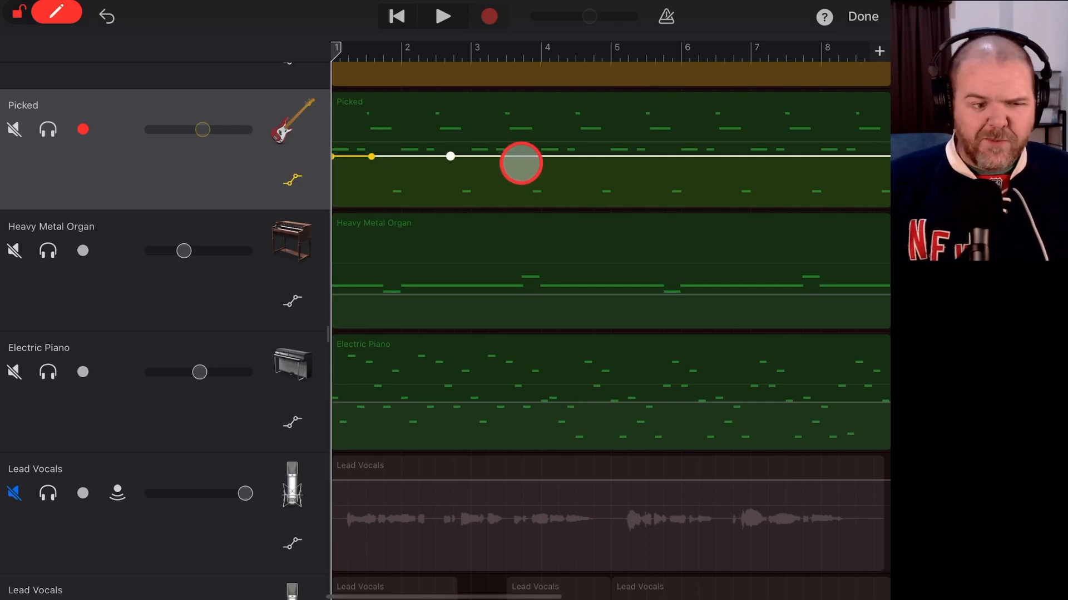
pyautogui.click(522, 159)
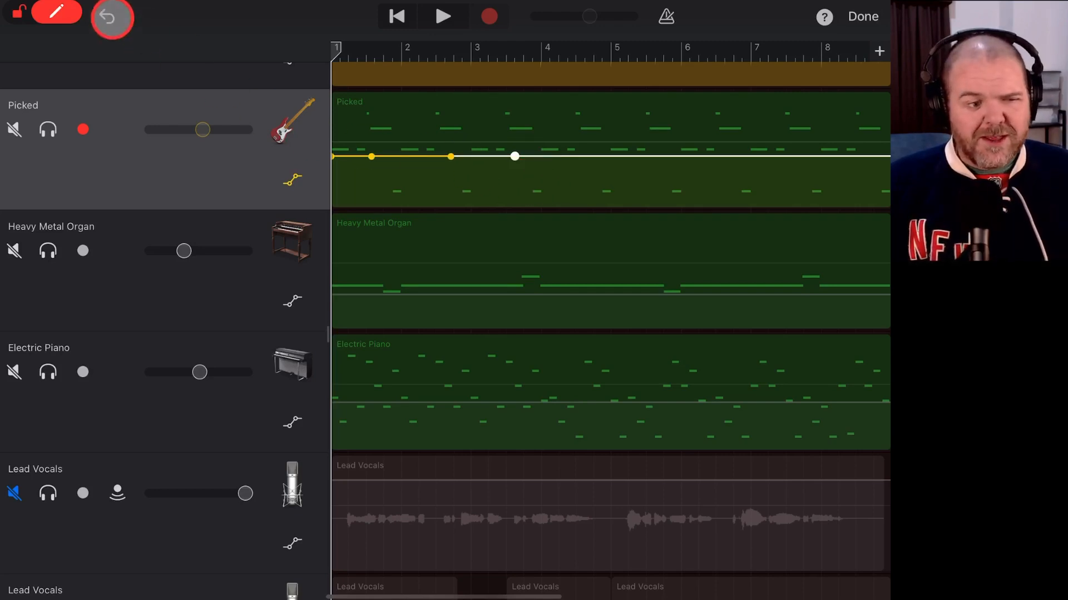
# - Lower the last Picked volume point to about -12 dB and finish editing
pyautogui.click(51, 14)
pyautogui.click(50, 14)
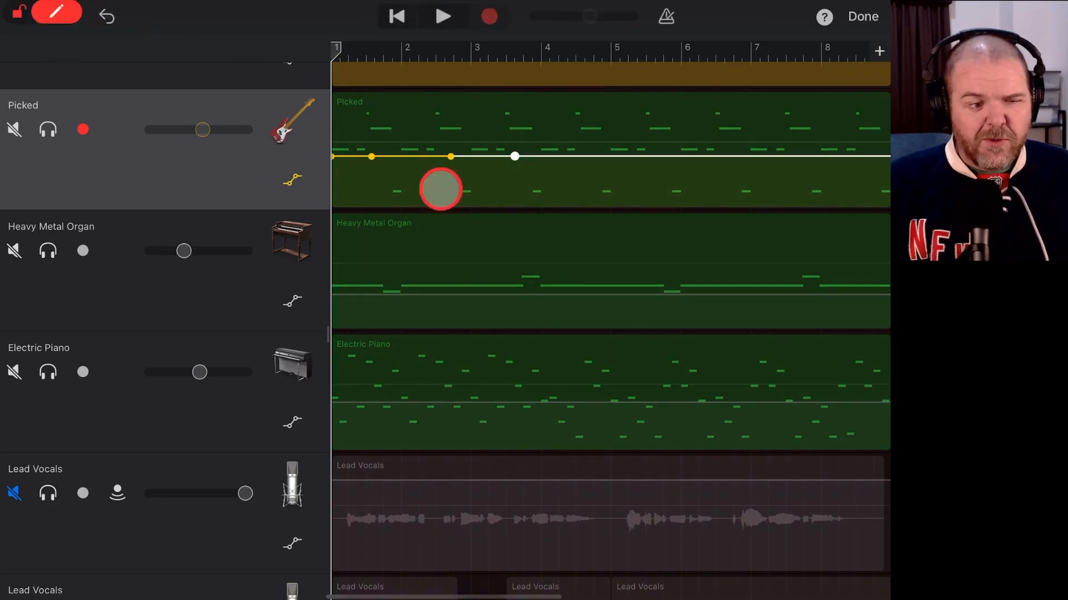
pyautogui.moveTo(515, 157); pyautogui.dragTo(515, 172)
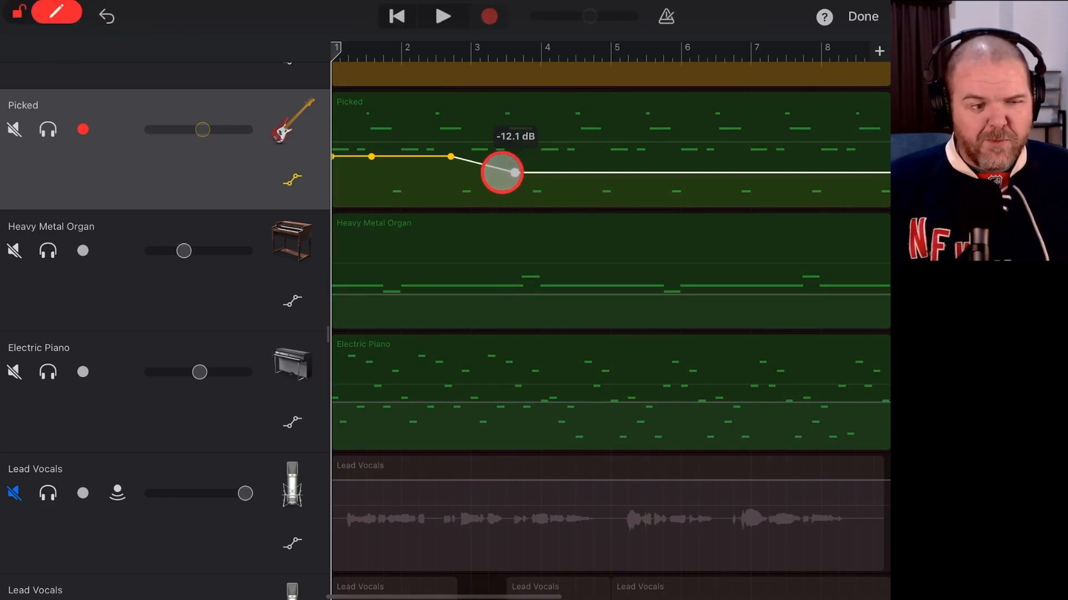
pyautogui.click(50, 14)
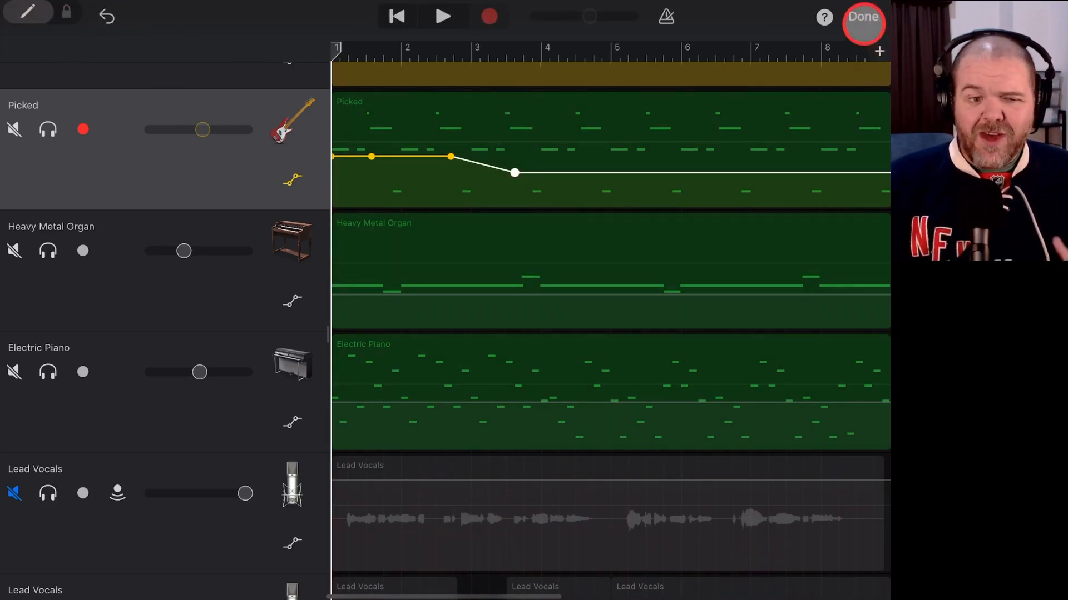
pyautogui.click(863, 16)
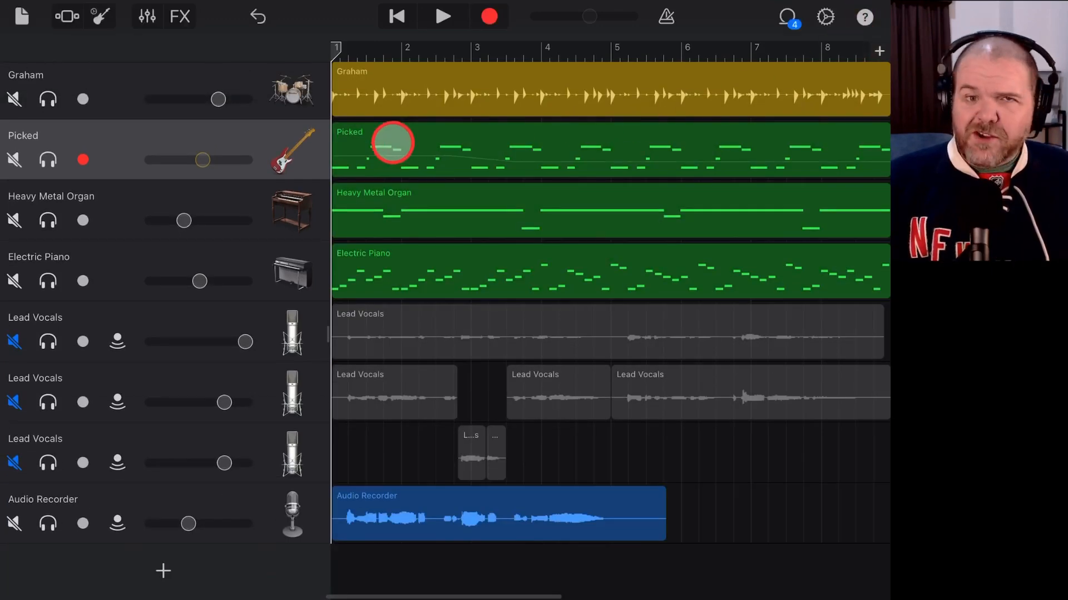
# - Show the Picked track's volume automation and add a new point near bar 5
pyautogui.click(294, 155)
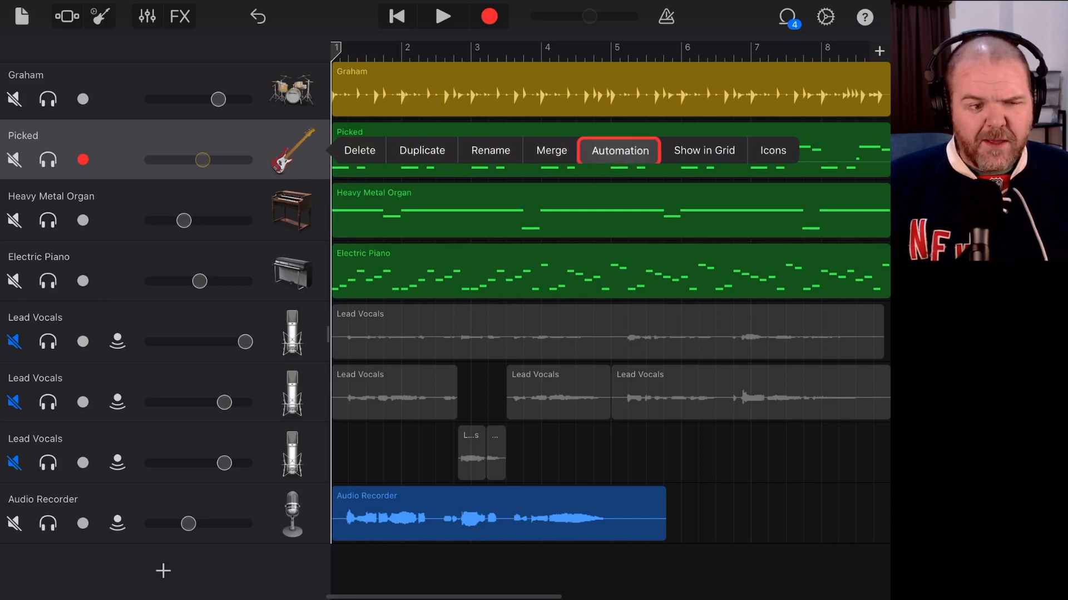
pyautogui.click(621, 150)
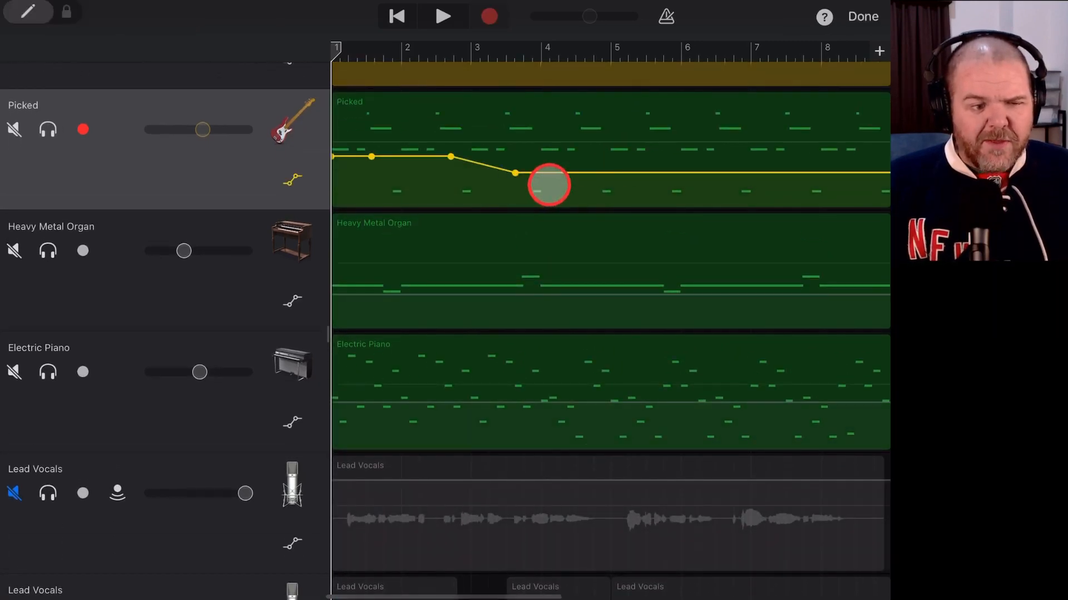
pyautogui.moveTo(516, 175)
pyautogui.mouseDown()
pyautogui.moveTo(516, 185)
pyautogui.moveTo(515, 175)
pyautogui.mouseUp()
pyautogui.click(29, 15)
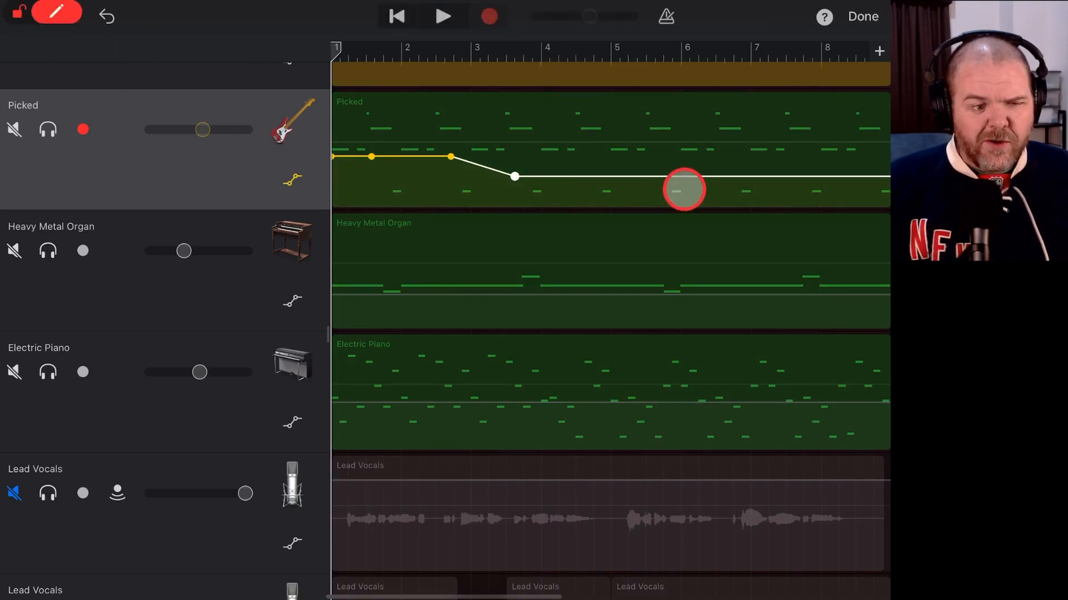
pyautogui.click(619, 177)
pyautogui.click(29, 15)
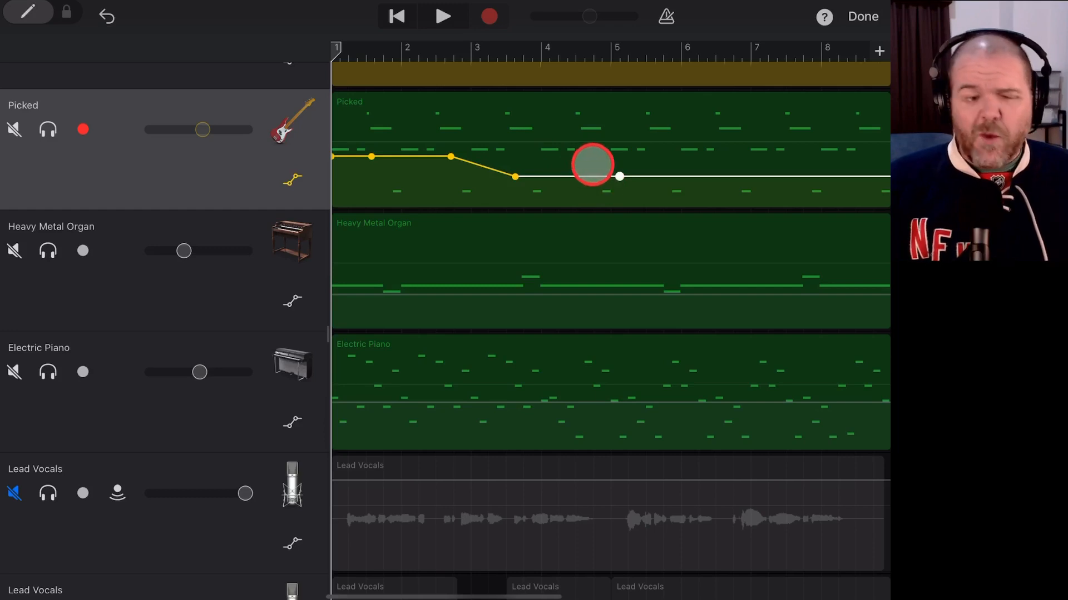
# - Raise the bar 5 point higher, lower the bar 3.5 point, and finish automation editing
pyautogui.click(29, 16)
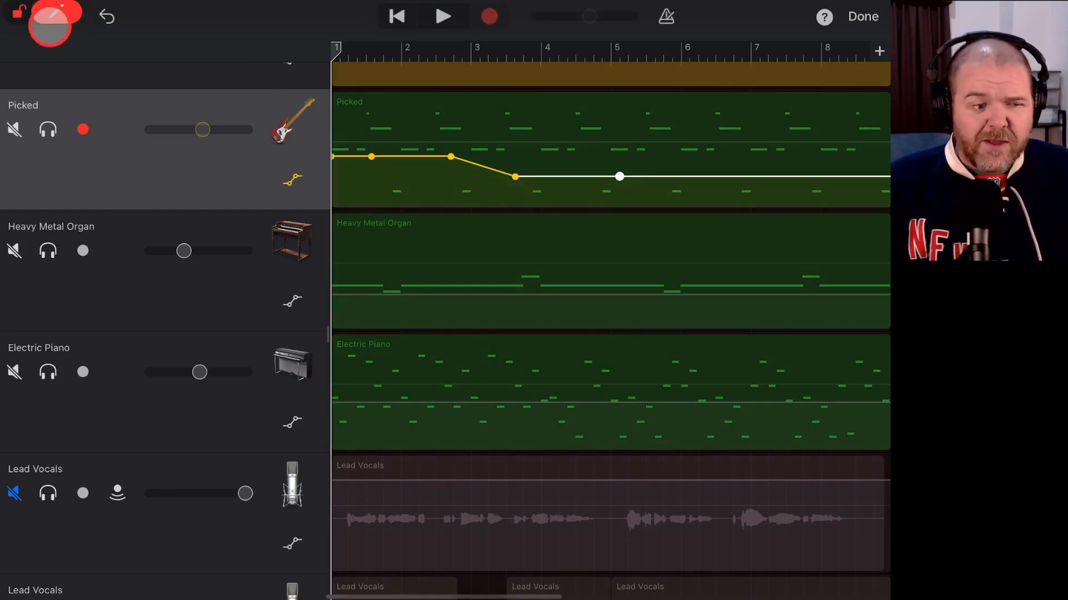
pyautogui.click(66, 25)
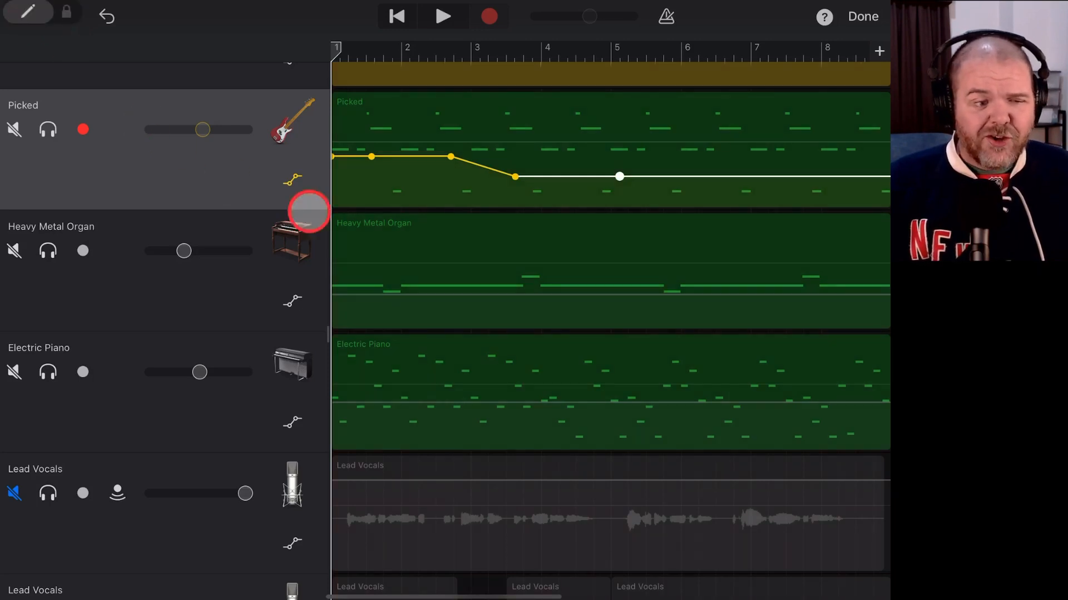
pyautogui.moveTo(619, 177); pyautogui.dragTo(619, 156)
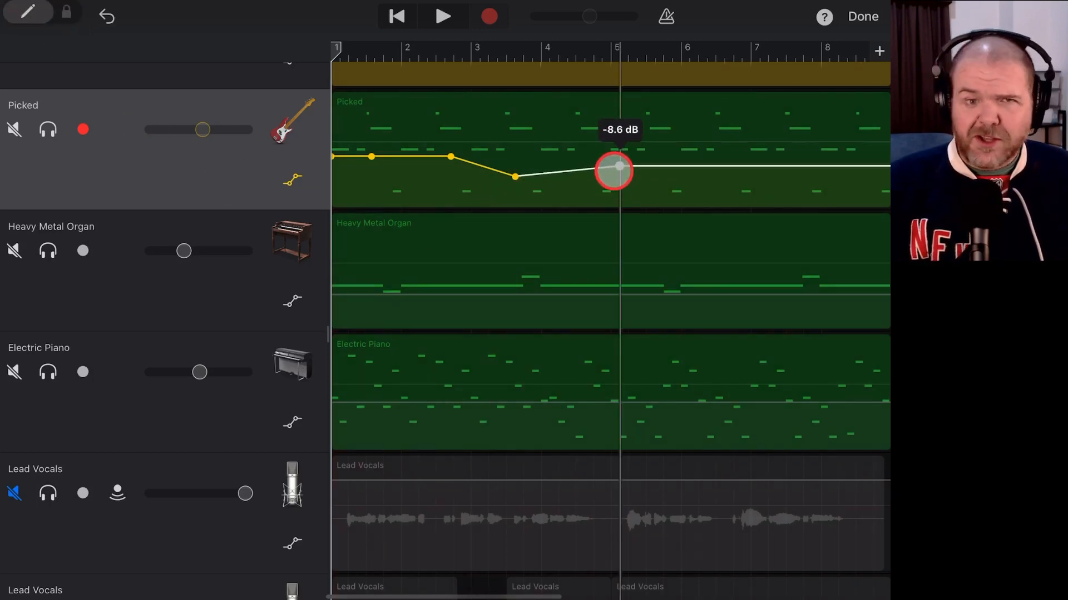
pyautogui.click(56, 16)
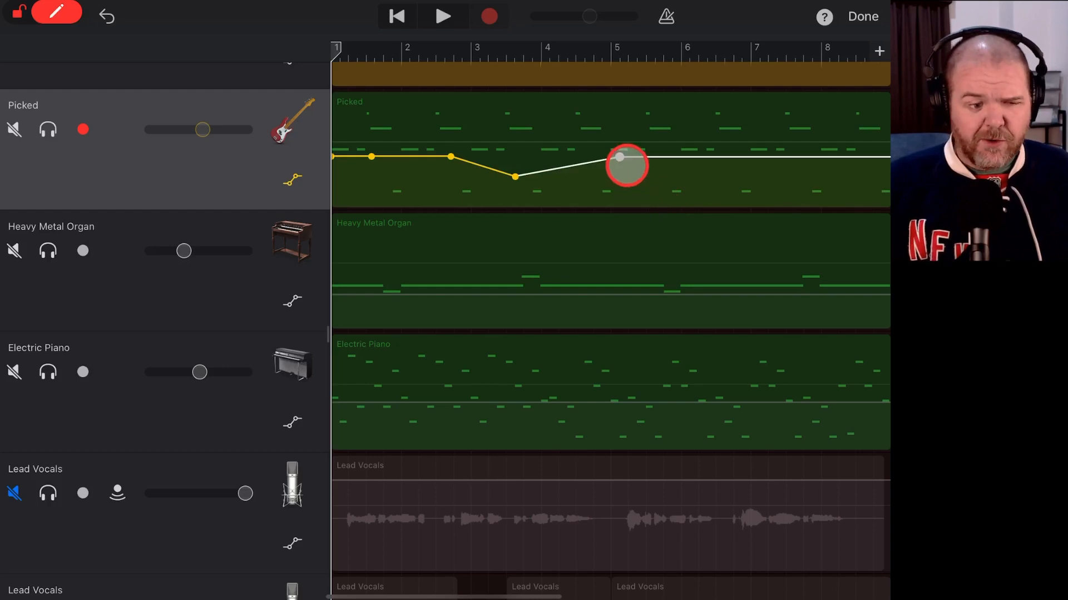
pyautogui.moveTo(621, 159); pyautogui.dragTo(620, 148)
pyautogui.moveTo(516, 177)
pyautogui.mouseDown()
pyautogui.moveTo(516, 202)
pyautogui.moveTo(515, 194)
pyautogui.mouseUp()
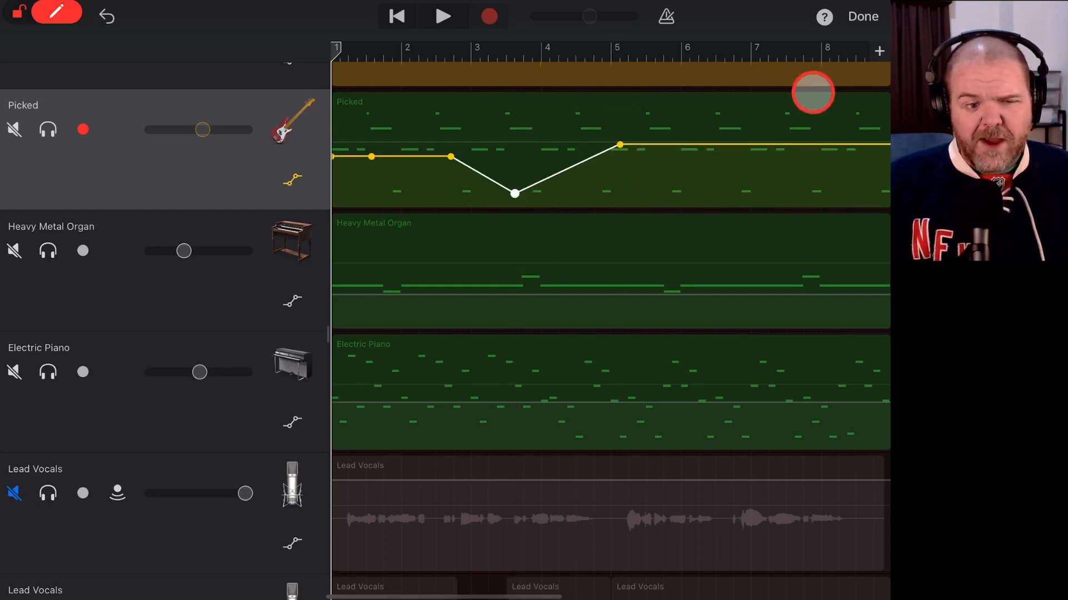
pyautogui.click(857, 21)
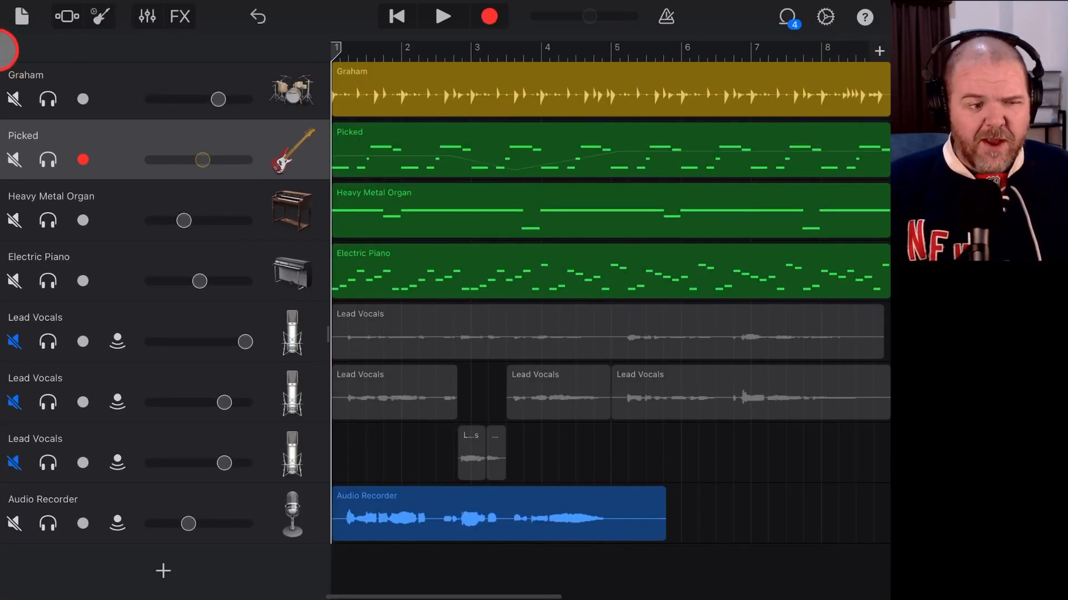
# - Reopen Autotune demo from My Songs, select a few tracks, then return to the song browser
pyautogui.click(22, 15)
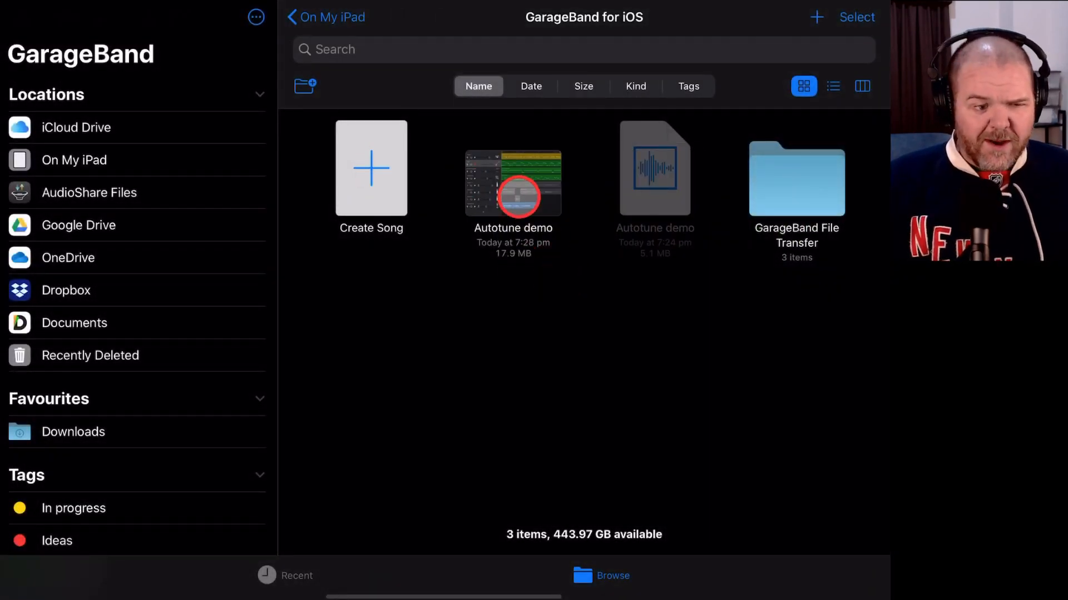
pyautogui.click(520, 197)
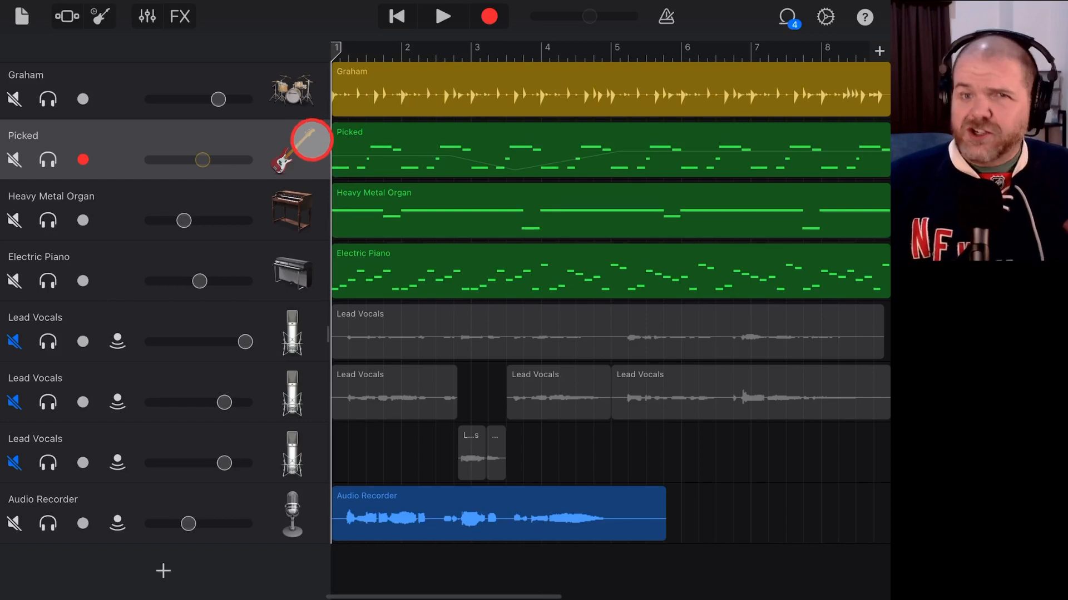
pyautogui.click(292, 210)
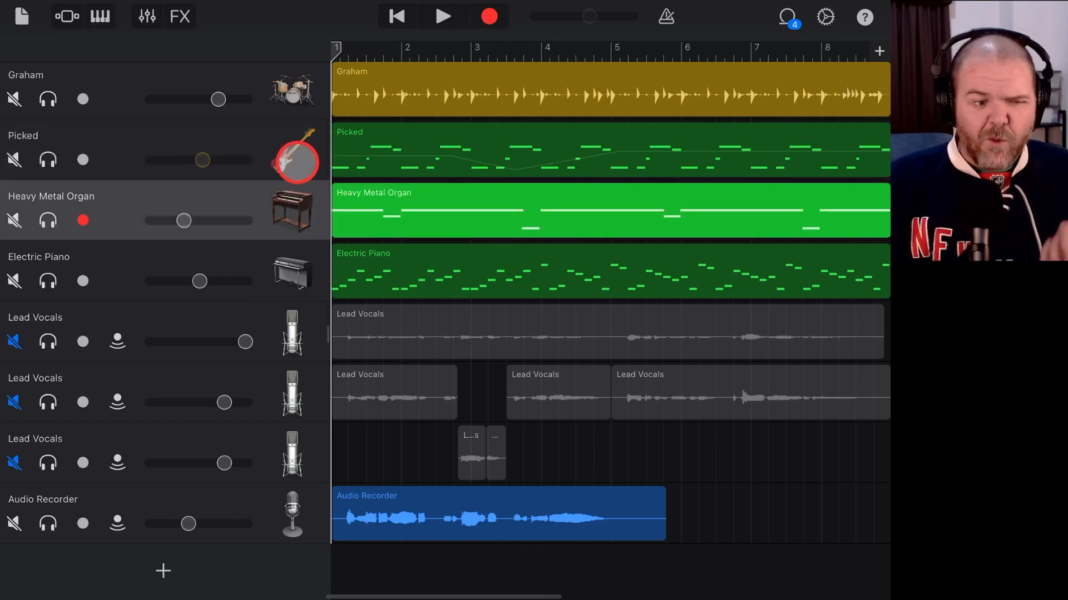
pyautogui.click(294, 160)
pyautogui.click(292, 94)
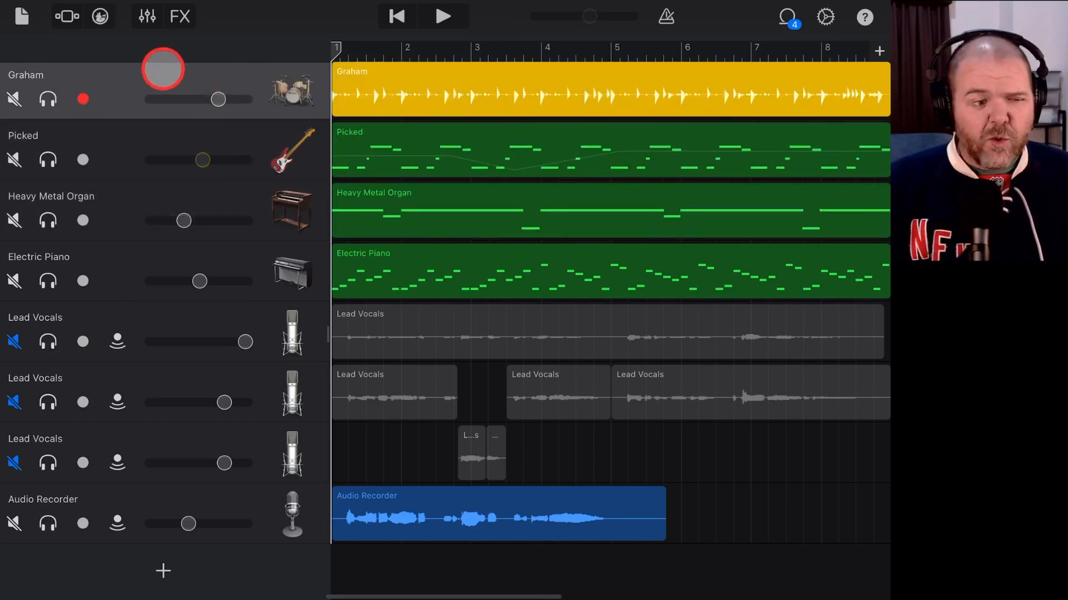
pyautogui.click(22, 16)
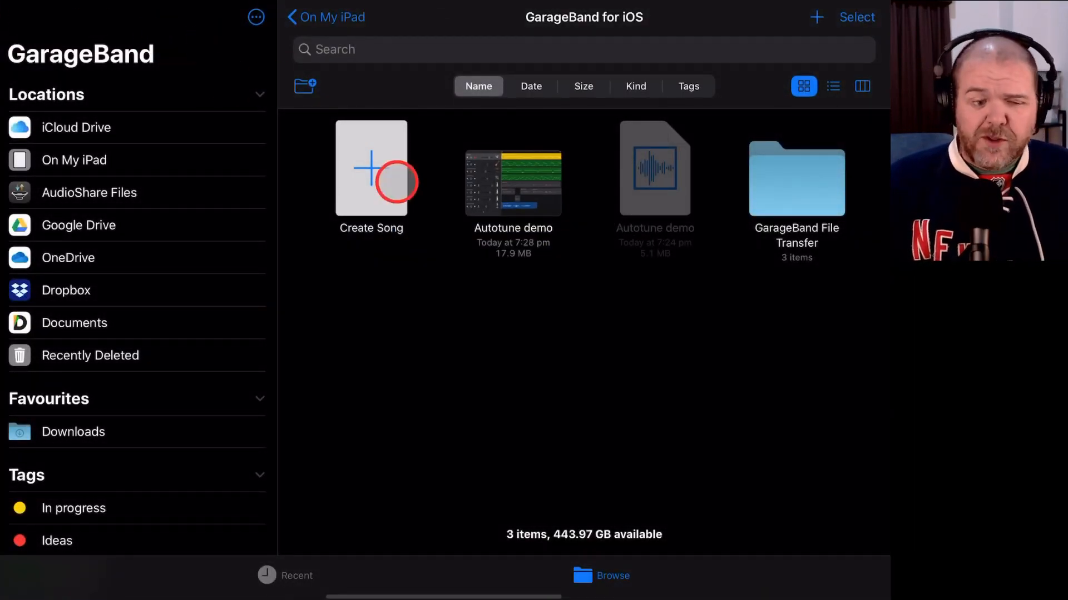
# - Reopen Autotune demo and show the Picked track's volume automation
pyautogui.click(509, 192)
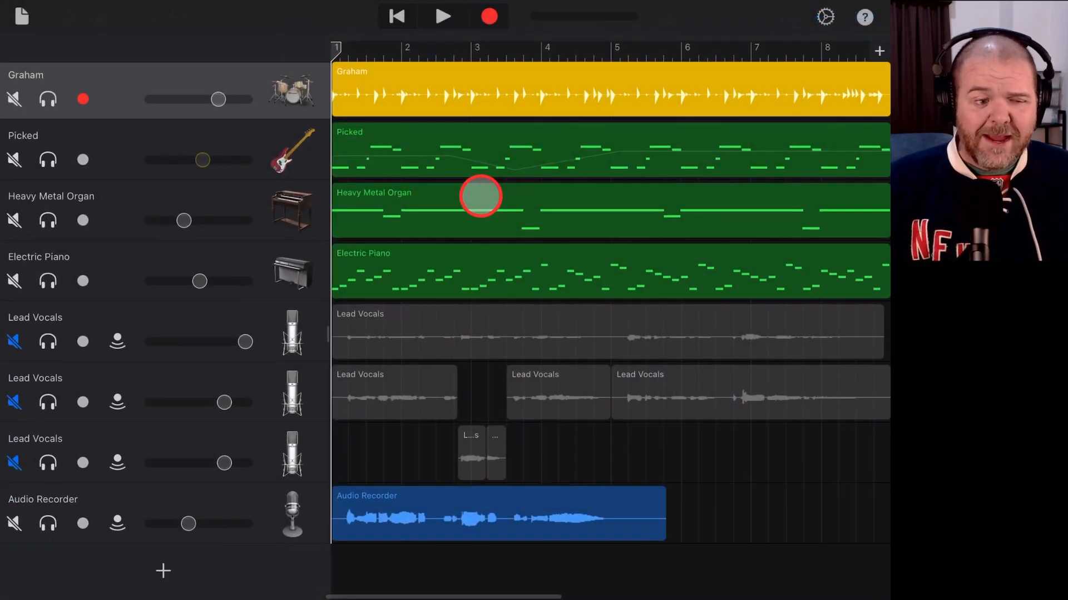
pyautogui.click(291, 156)
pyautogui.click(291, 155)
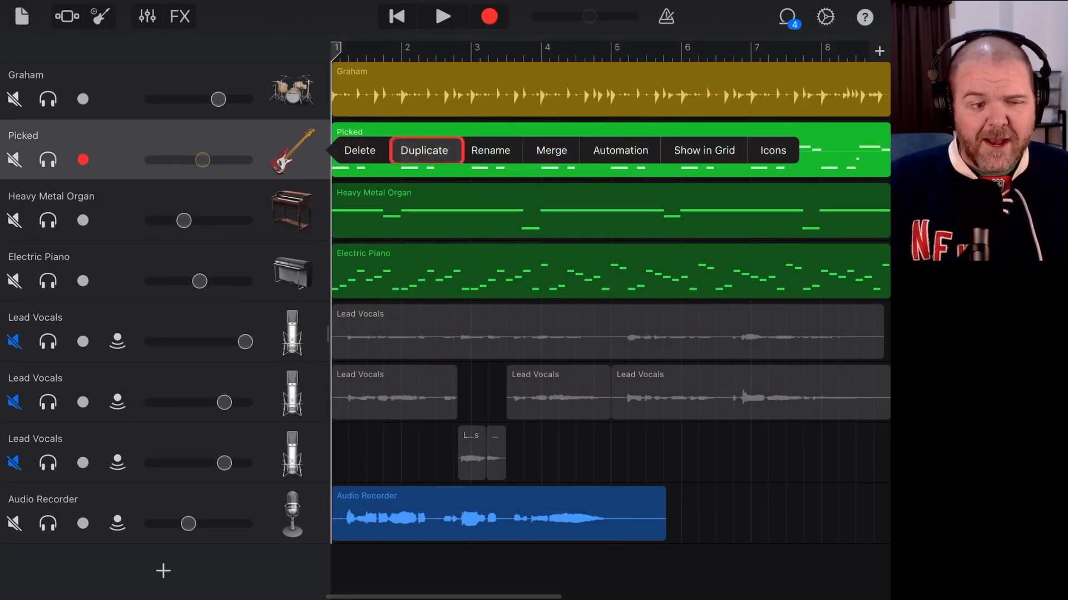
pyautogui.click(620, 150)
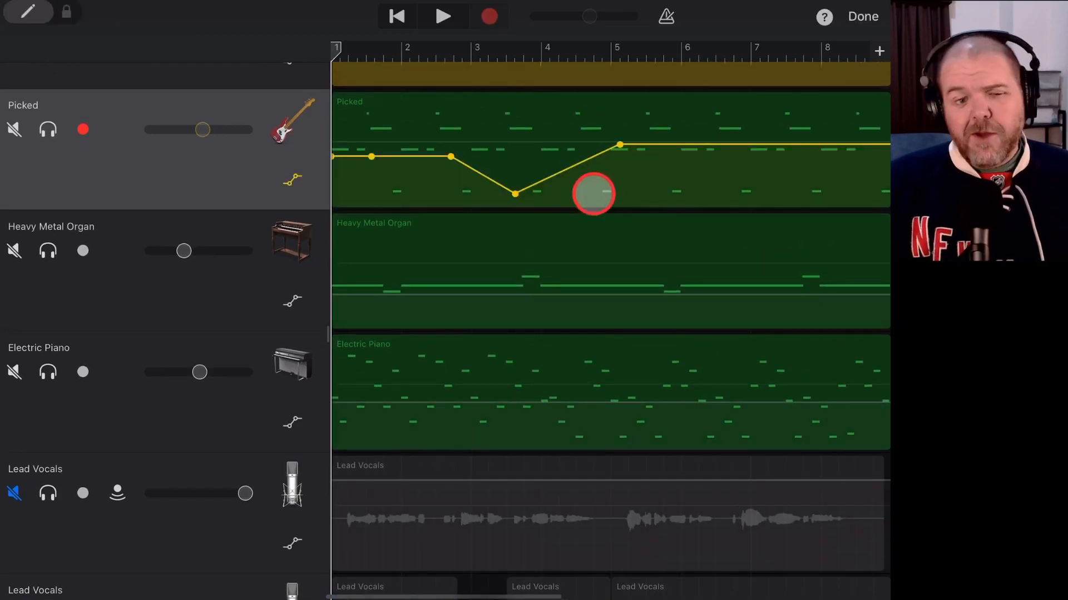
# - Move the bar 5 volume point up, then lower it to about -7.7 dB
pyautogui.moveTo(550, 184)
pyautogui.mouseDown()
pyautogui.moveTo(620, 163)
pyautogui.moveTo(620, 135)
pyautogui.mouseUp()
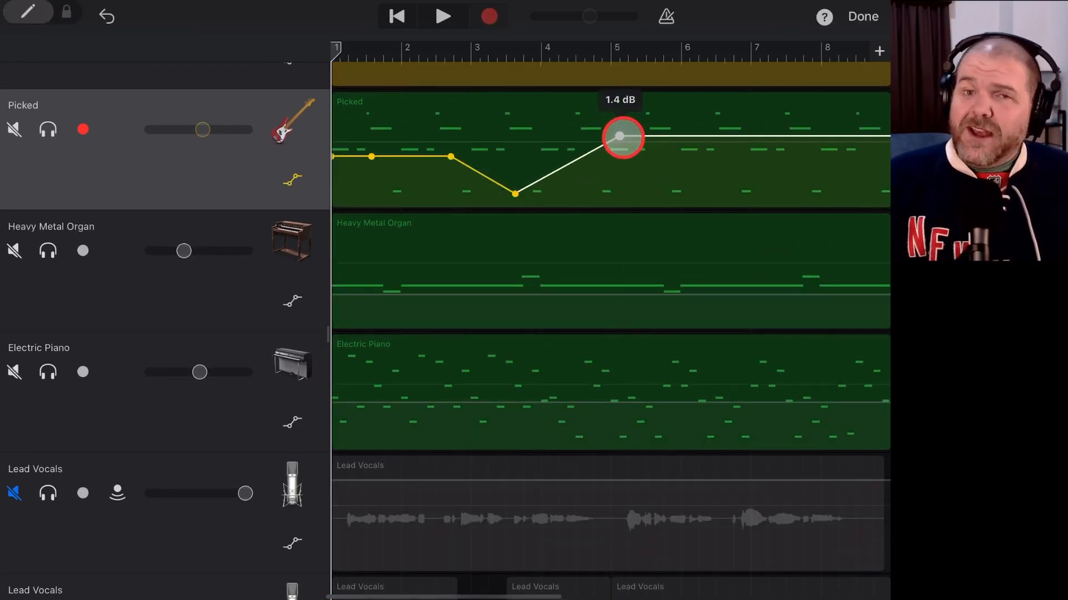
pyautogui.click(28, 12)
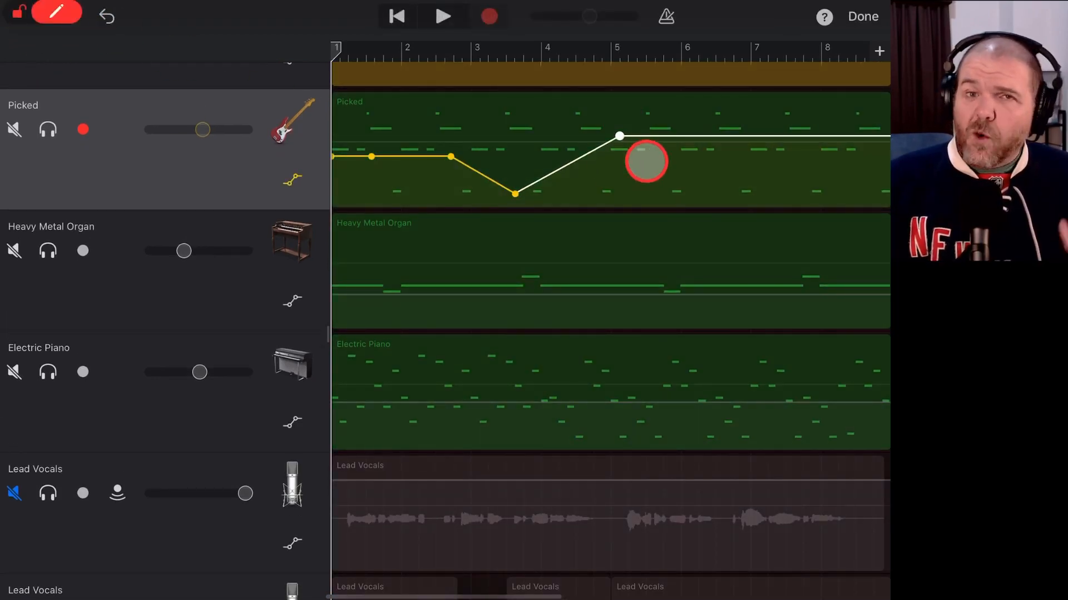
pyautogui.moveTo(620, 138); pyautogui.dragTo(620, 167)
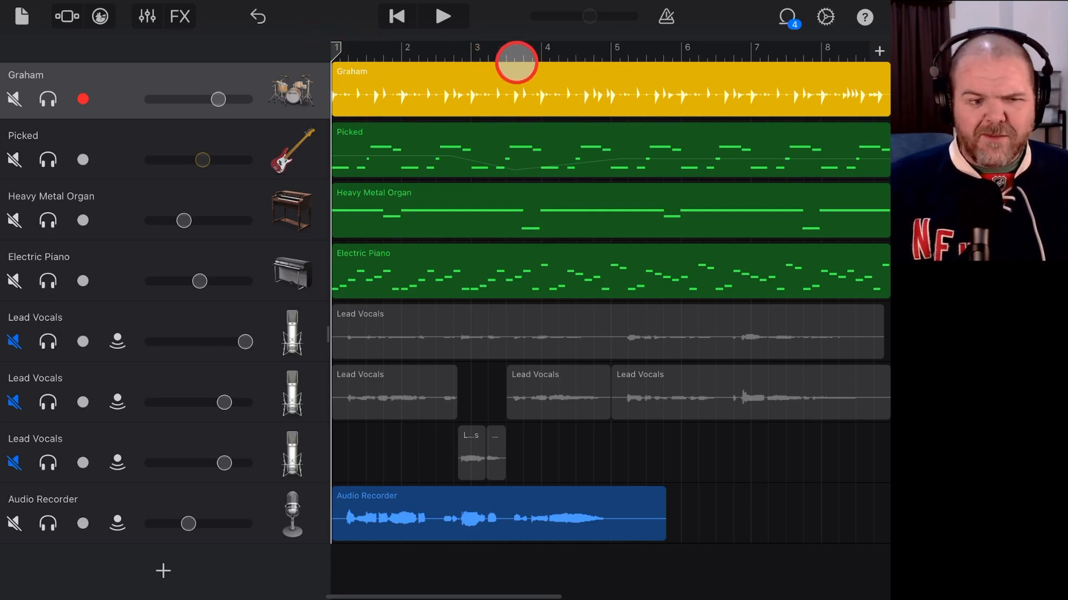
# - Switch on Run in Background in Advanced settings and accept the performance warning
pyautogui.click(827, 17)
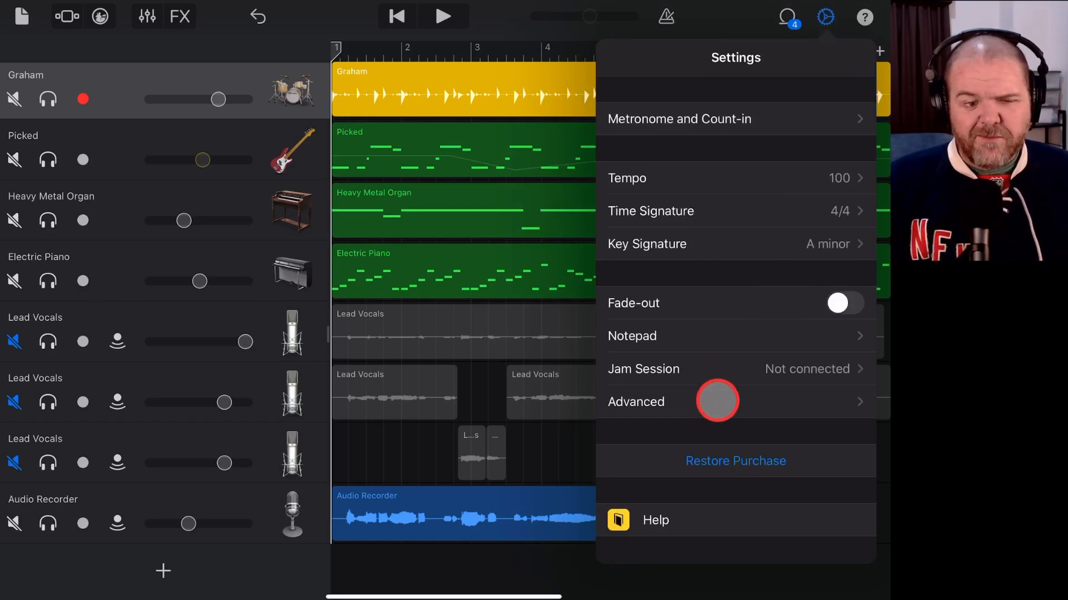
pyautogui.click(724, 401)
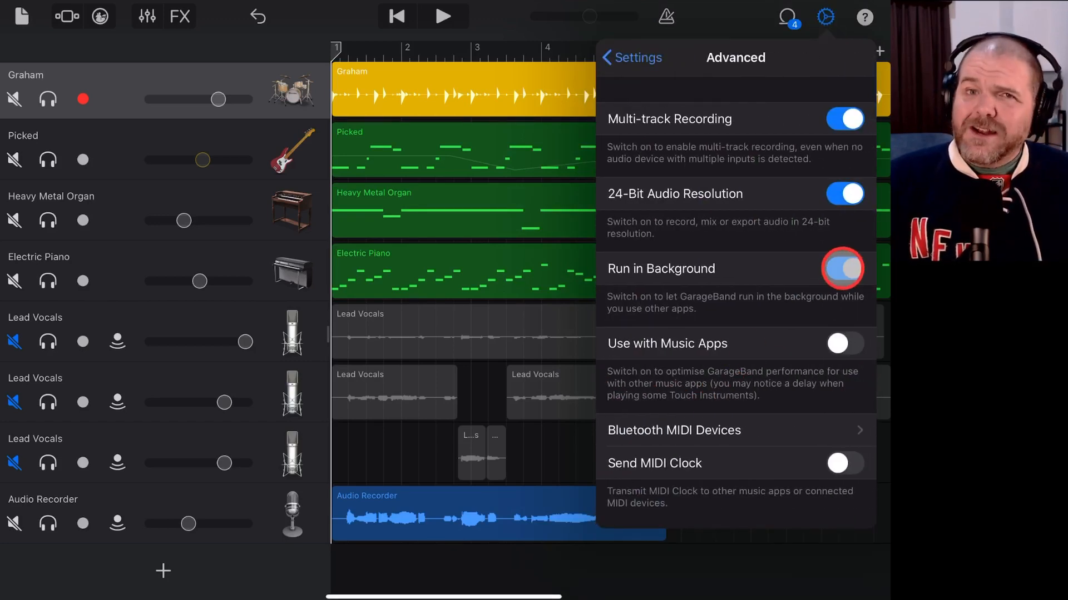
pyautogui.click(847, 268)
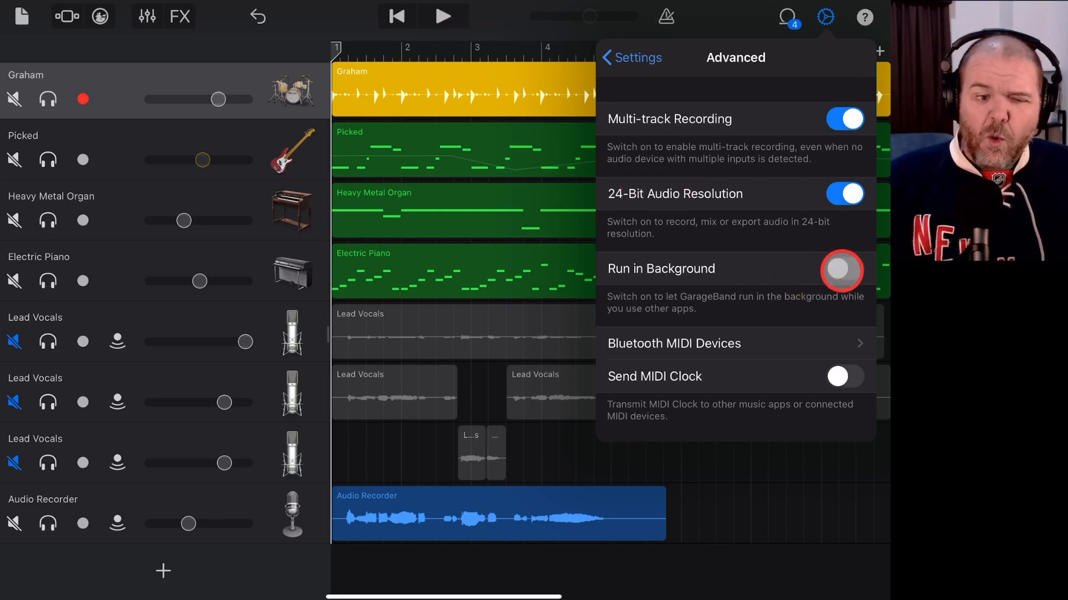
pyautogui.click(838, 269)
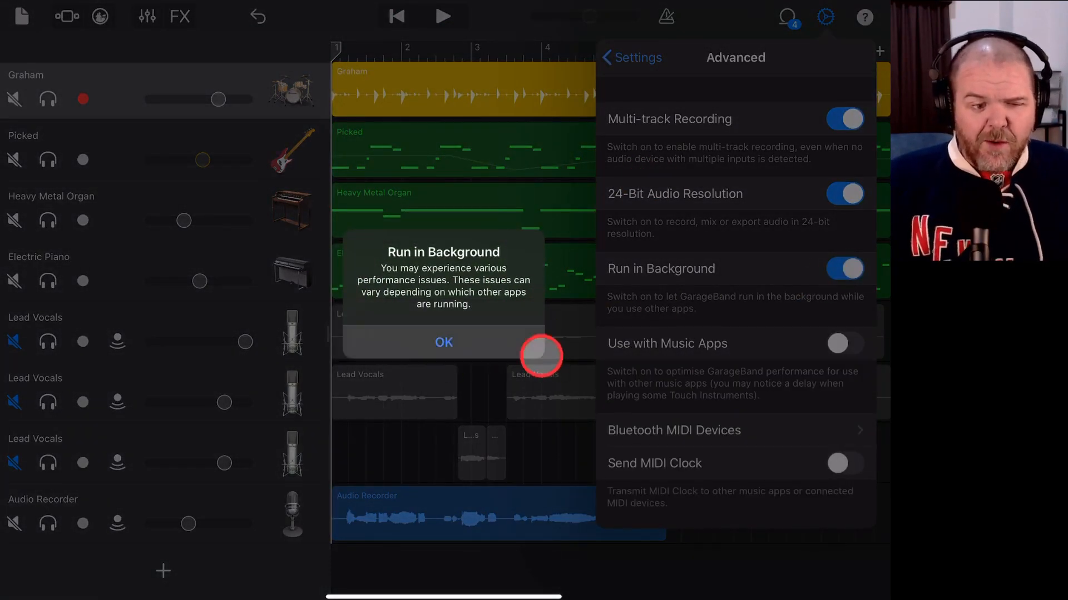
pyautogui.click(501, 343)
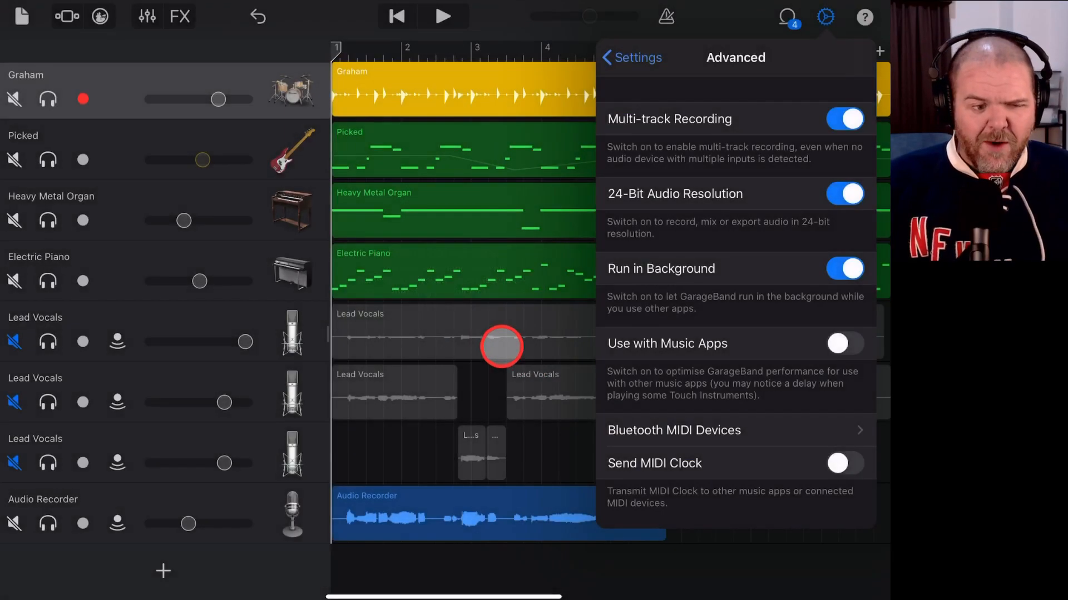
pyautogui.click(479, 7)
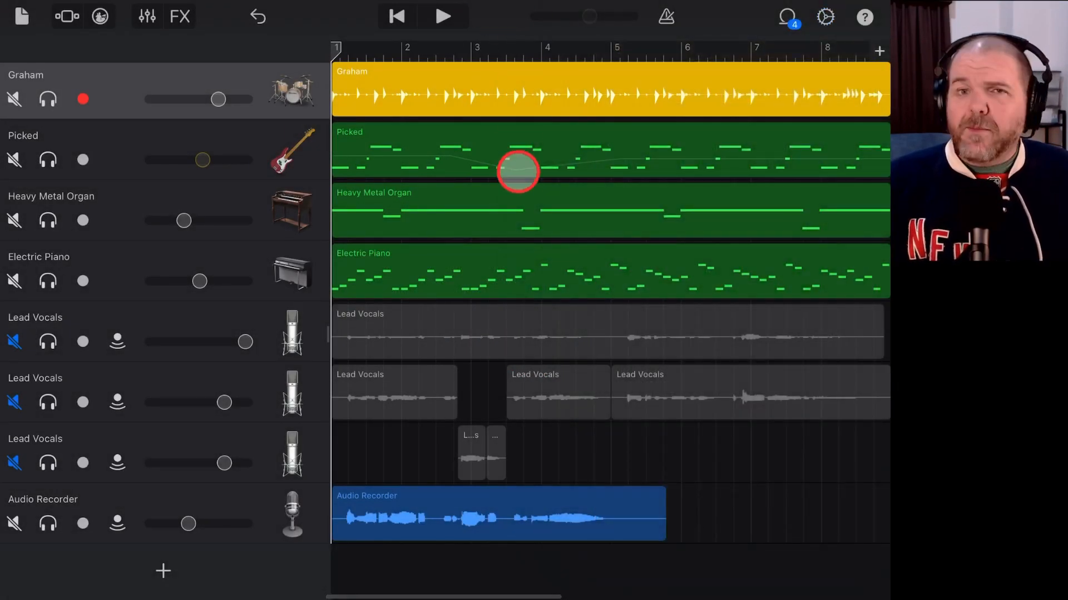
pyautogui.moveTo(535, 597); pyautogui.dragTo(534, 334)
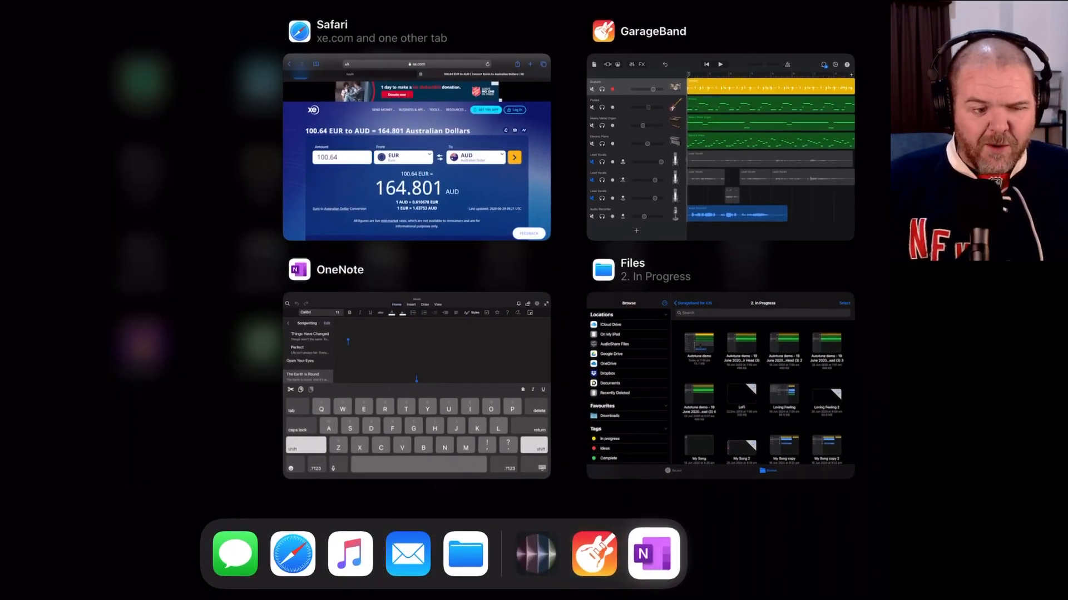
pyautogui.click(652, 553)
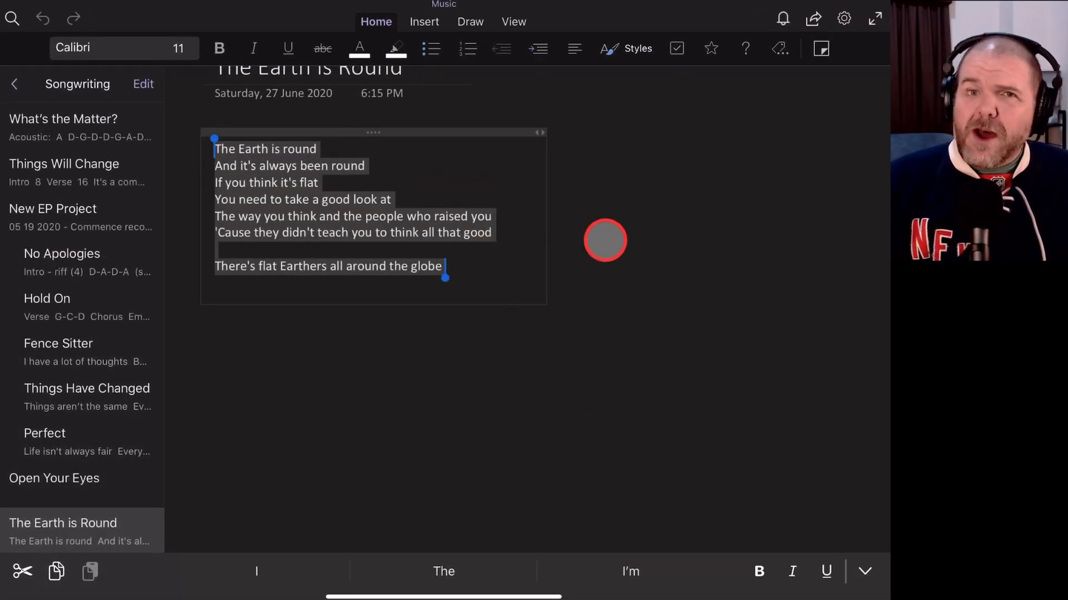
pyautogui.click(440, 462)
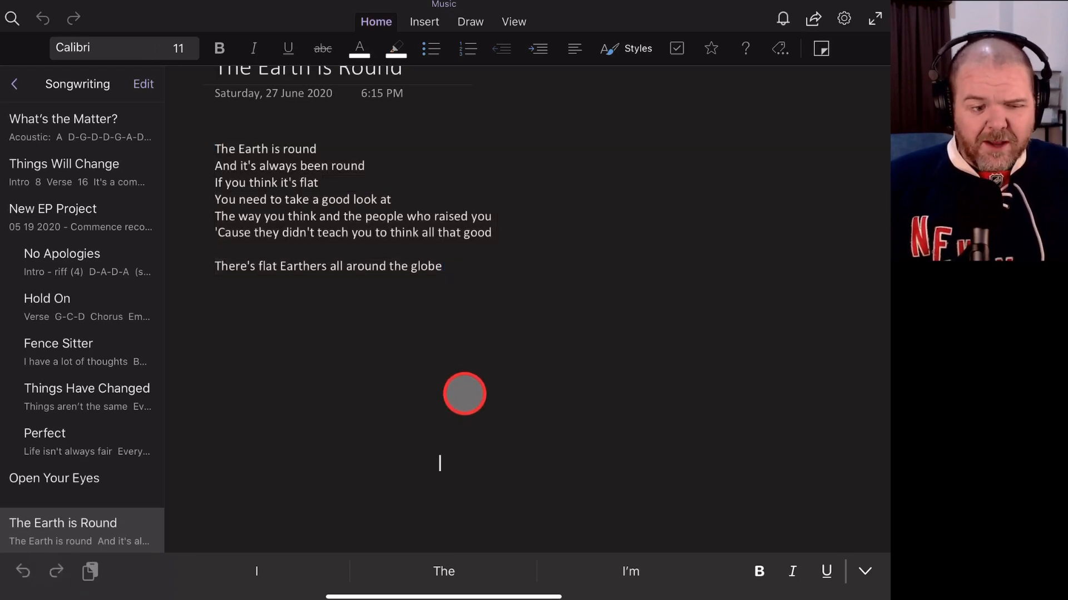
pyautogui.press('super+h')
# - Record-enable the Audio Recorder track, then glance at the lyrics note in OneNote
pyautogui.click(592, 552)
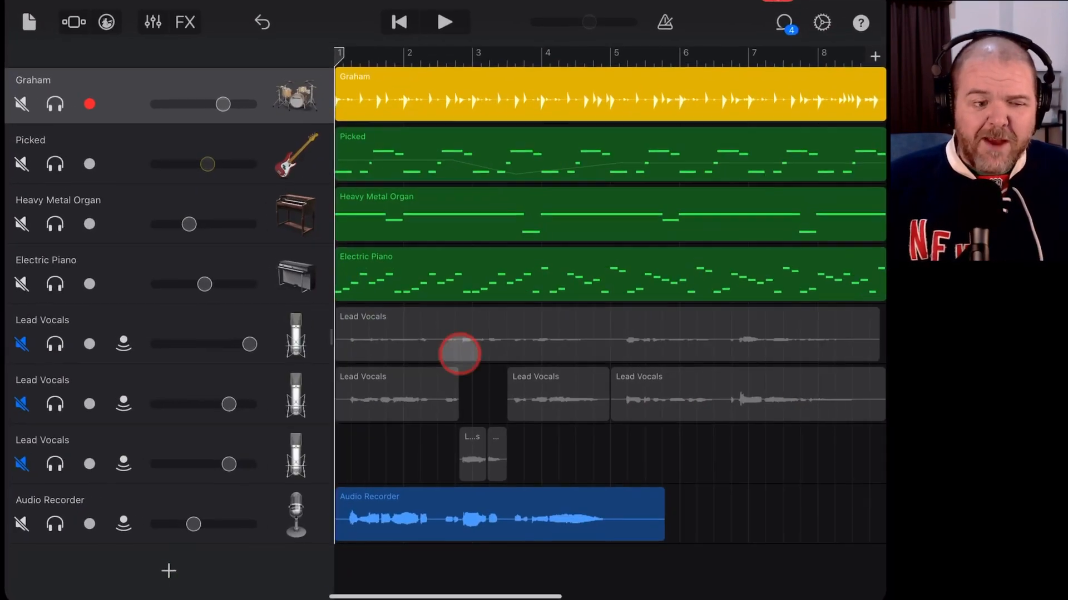
pyautogui.click(291, 504)
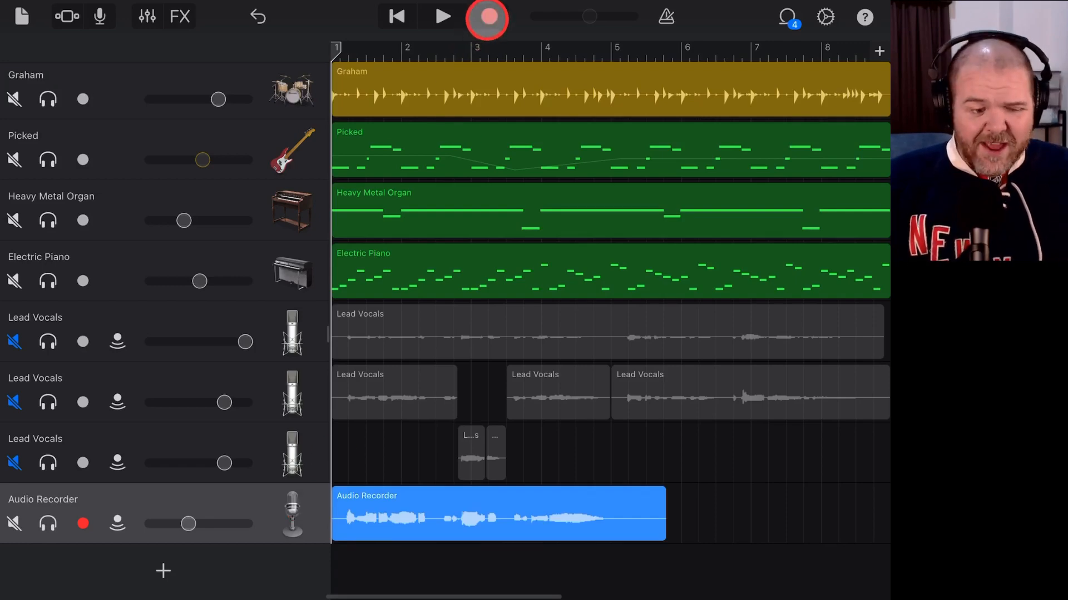
pyautogui.press('super+h')
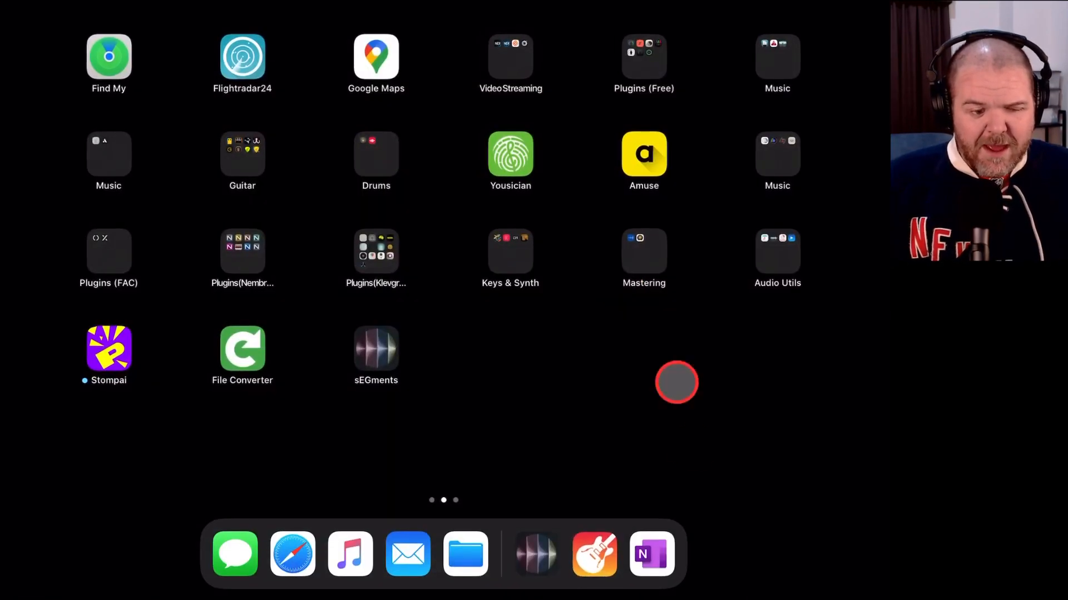
pyautogui.click(654, 553)
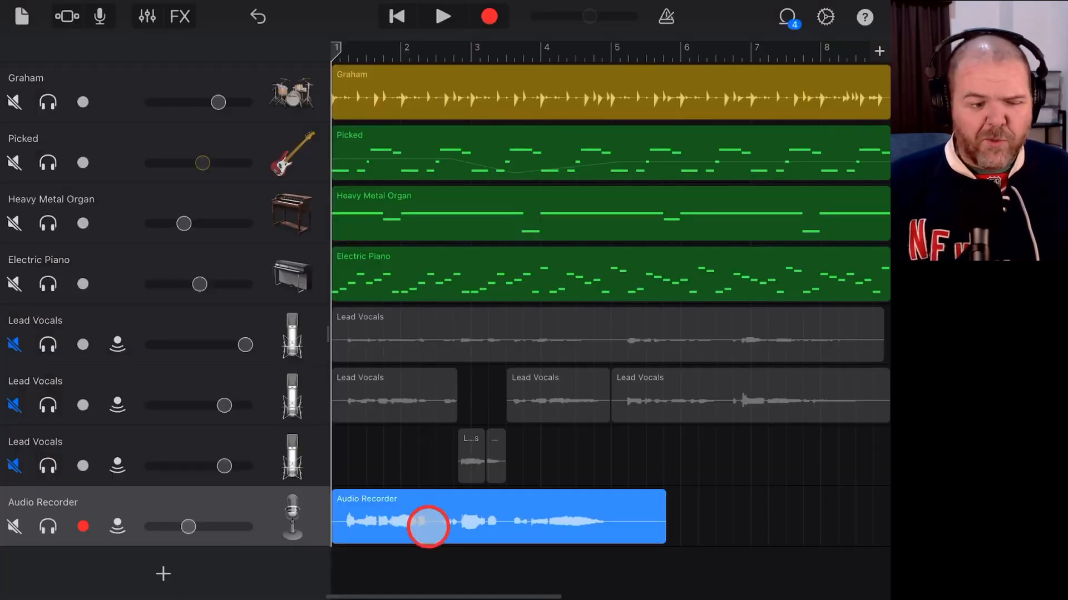
# - Solo the Audio Recorder track, start recording, and switch to the OneNote lyrics mid-take
pyautogui.click(48, 526)
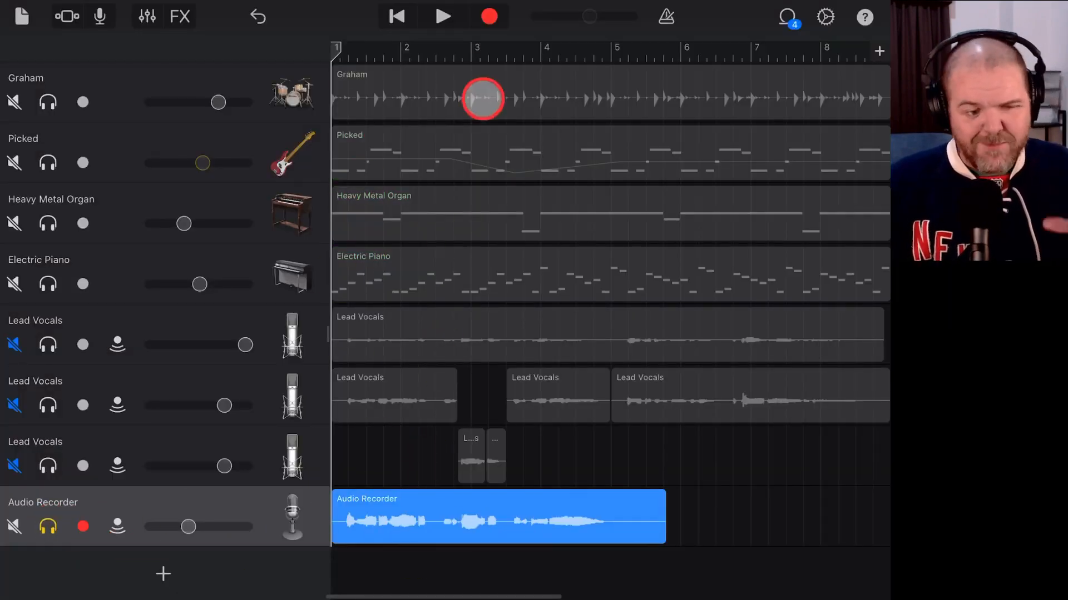
pyautogui.click(485, 16)
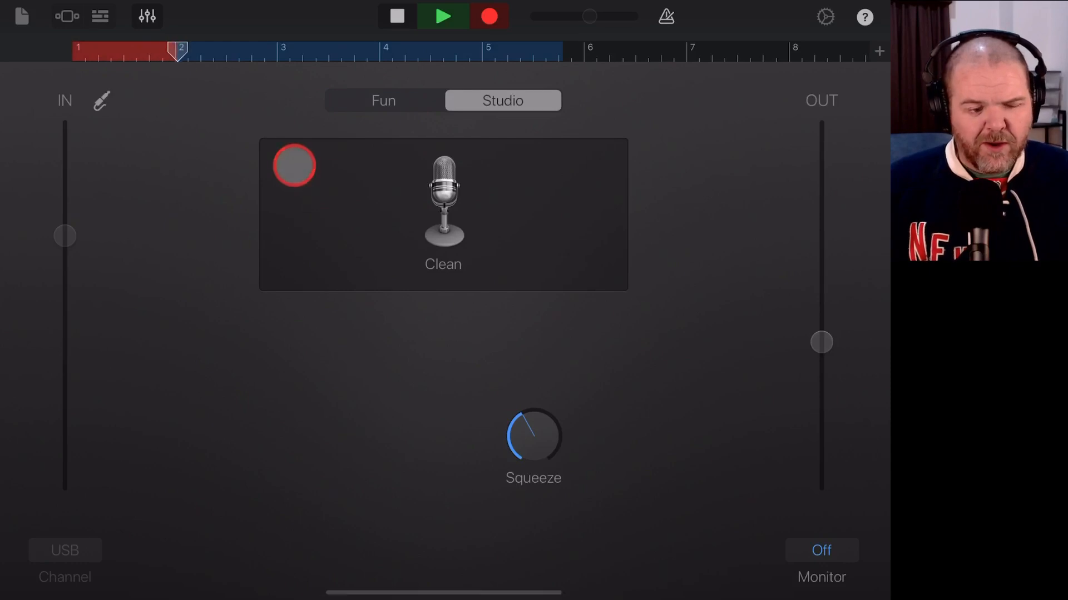
pyautogui.press('super+h')
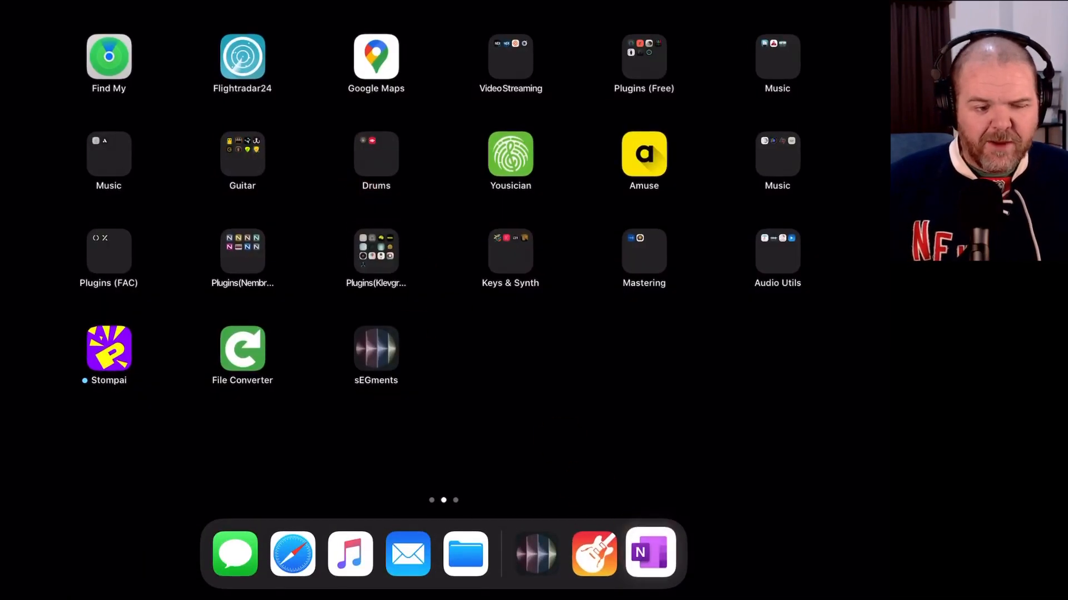
pyautogui.click(651, 554)
pyautogui.scroll(2, 392, 250)
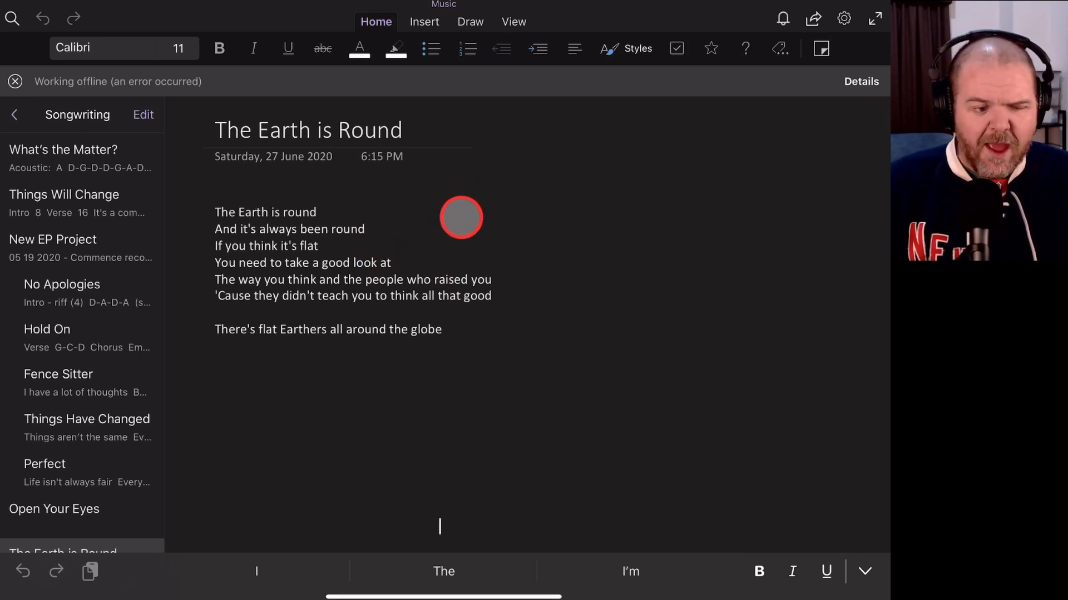
# - Return to GarageBand and stop the recording, leaving a take spanning about bars 1 to 8
pyautogui.press('super+h')
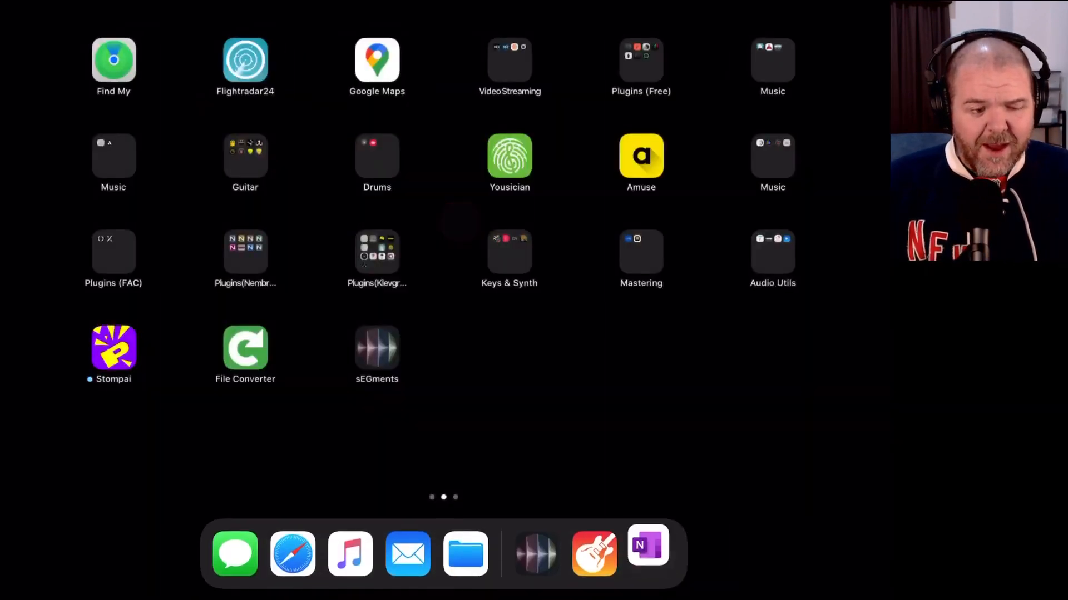
pyautogui.click(591, 553)
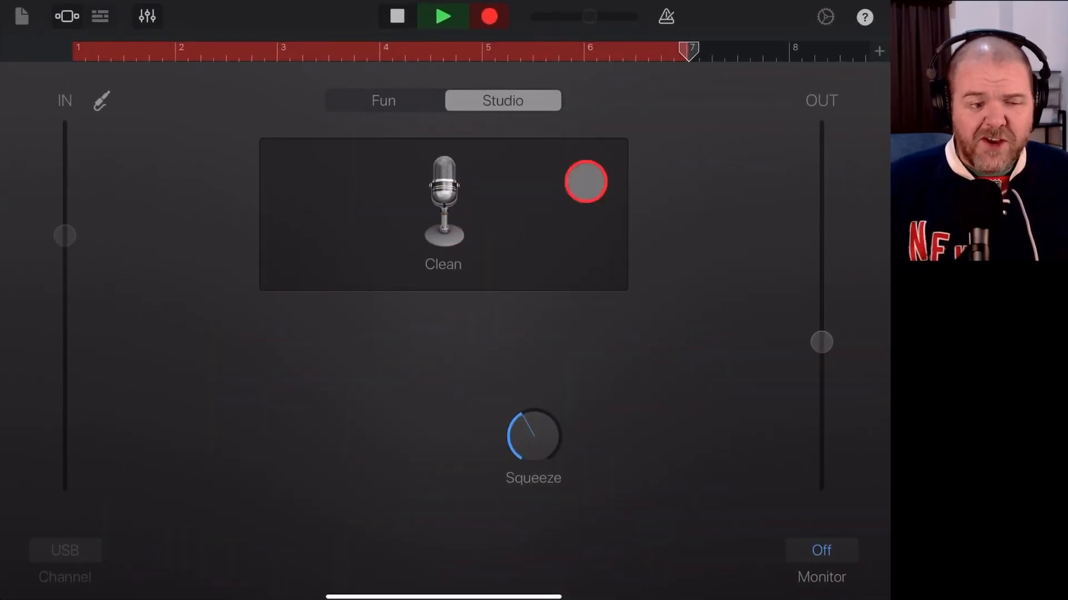
pyautogui.click(396, 17)
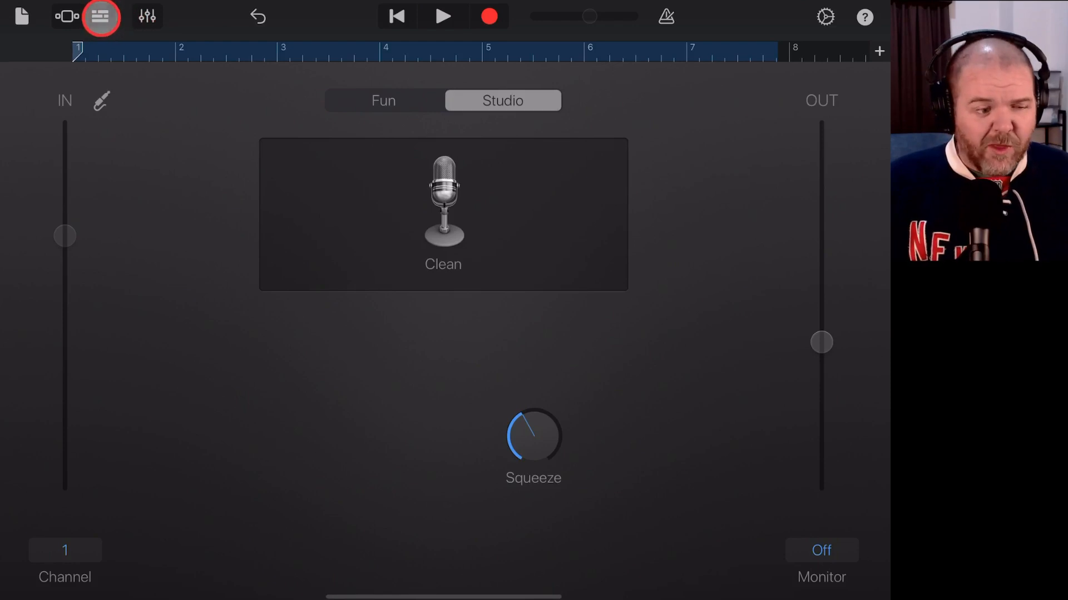
# - Return to the arrangement and undo the newly recorded take
pyautogui.click(101, 17)
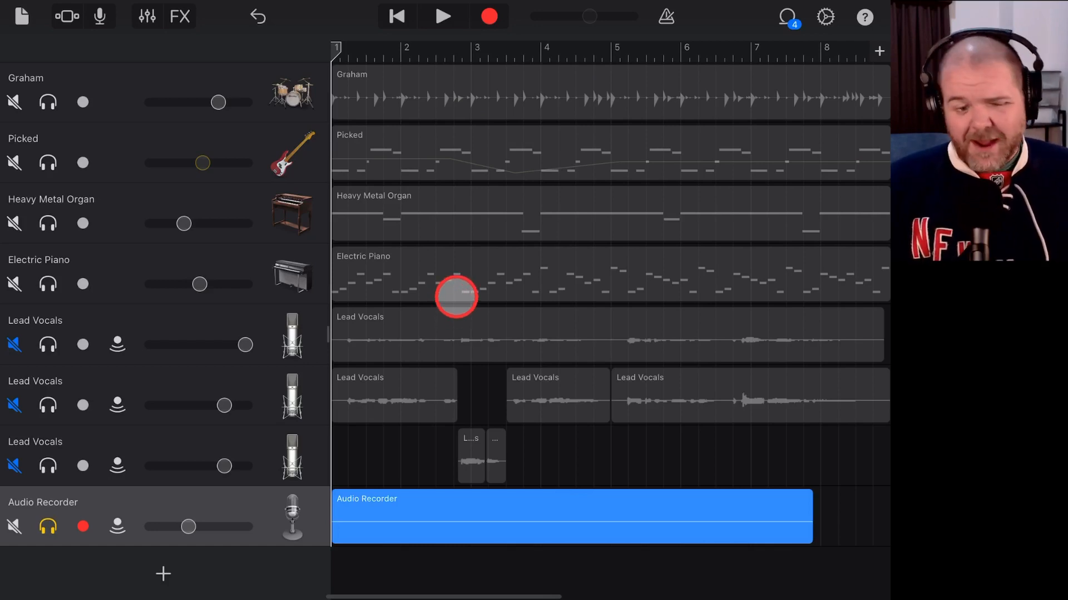
pyautogui.click(258, 17)
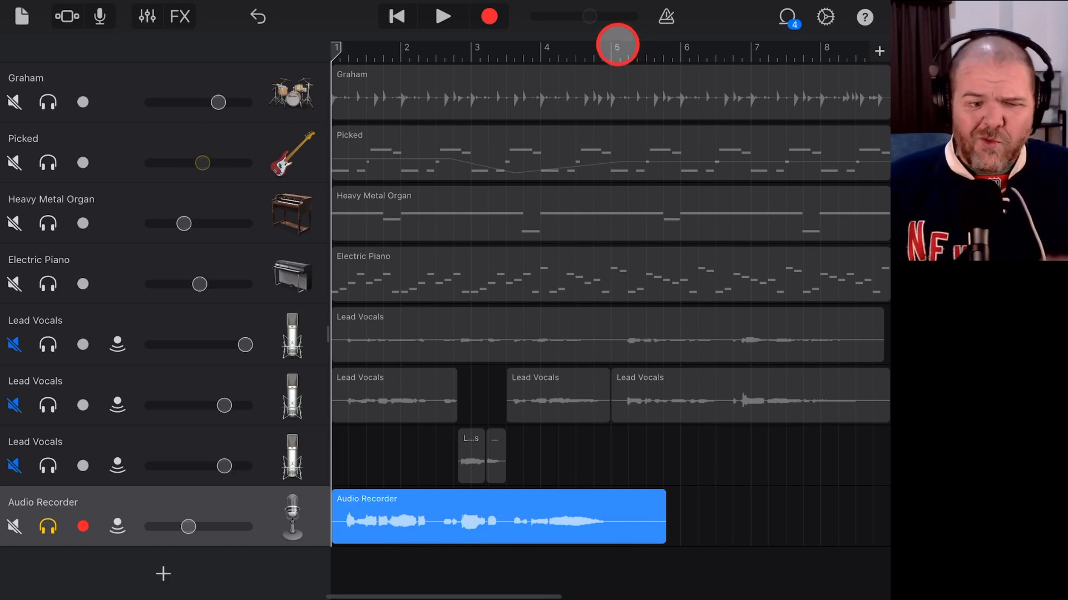
pyautogui.click(826, 16)
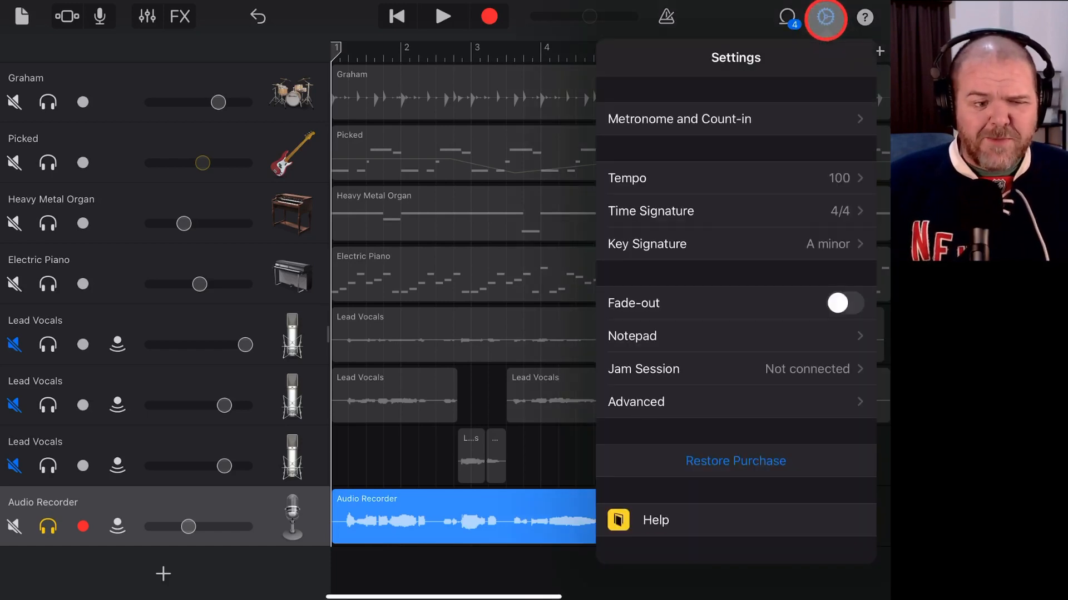
pyautogui.click(750, 336)
pyautogui.click(663, 179)
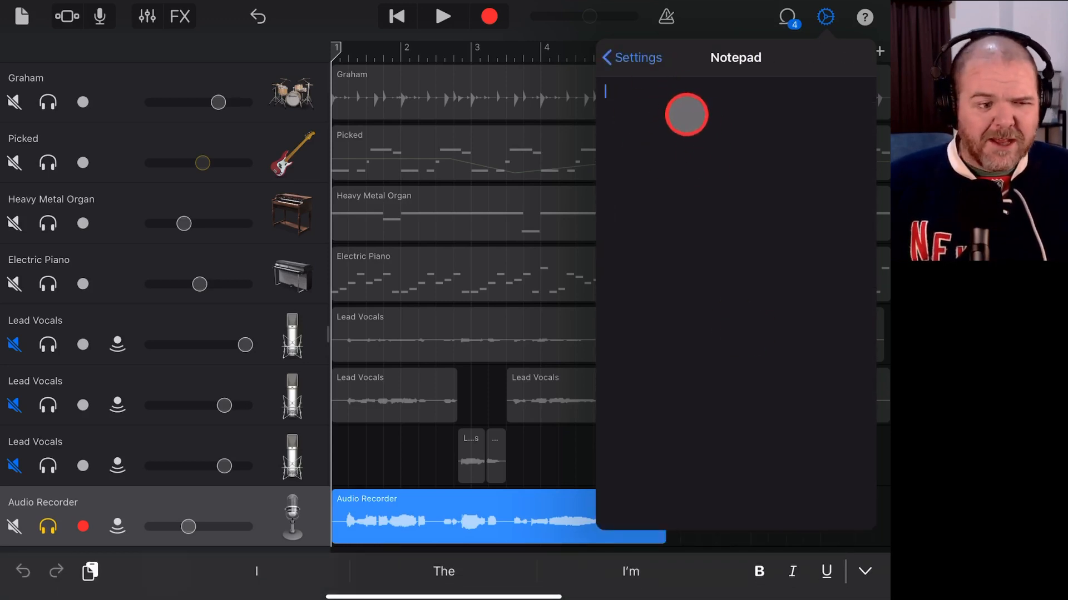
pyautogui.click(492, 17)
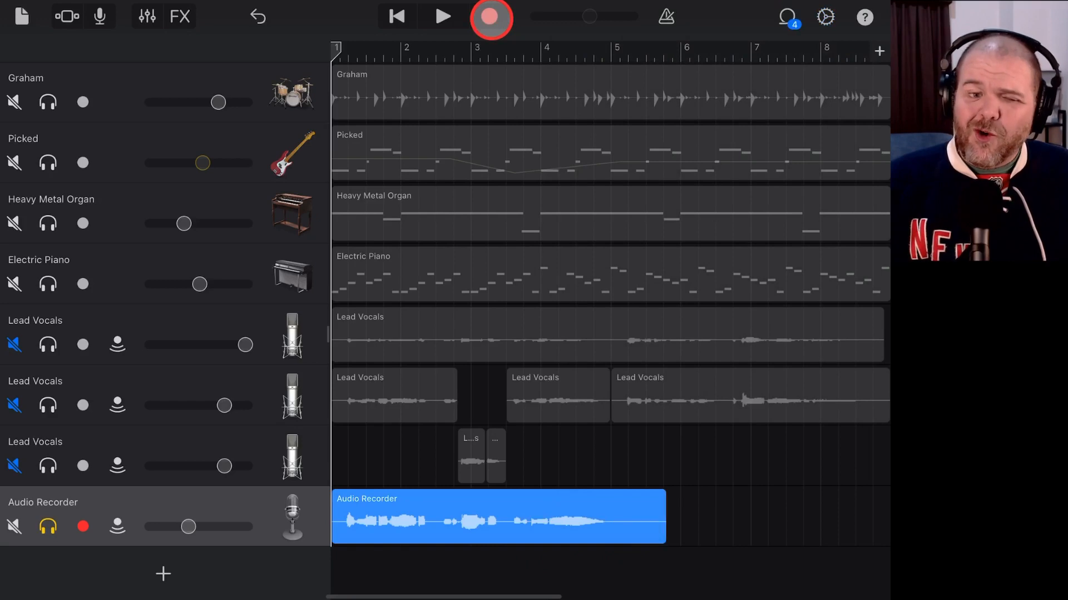
pyautogui.click(825, 16)
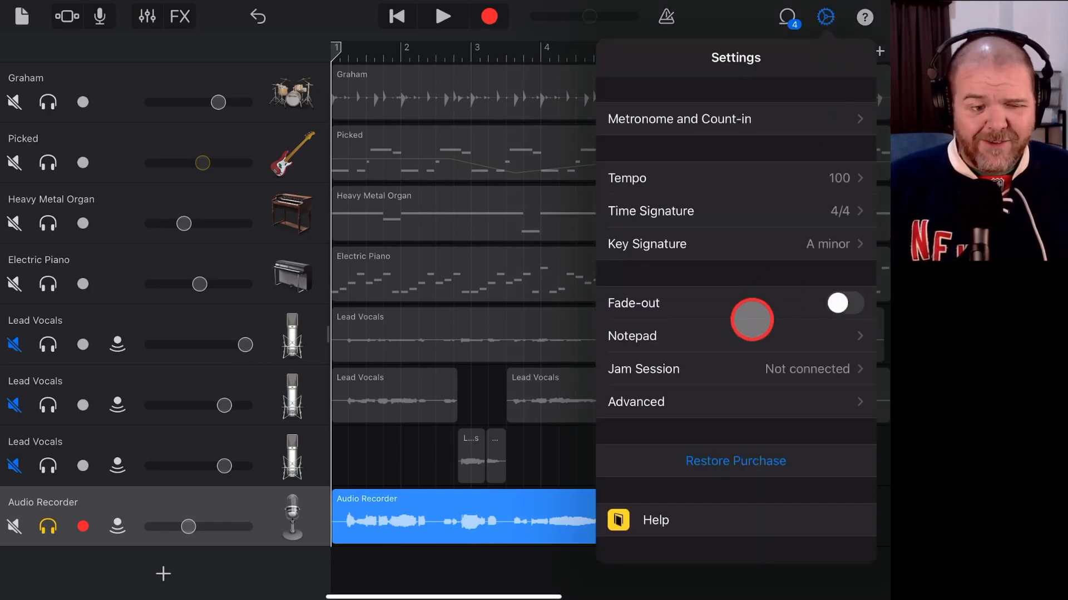
pyautogui.click(726, 337)
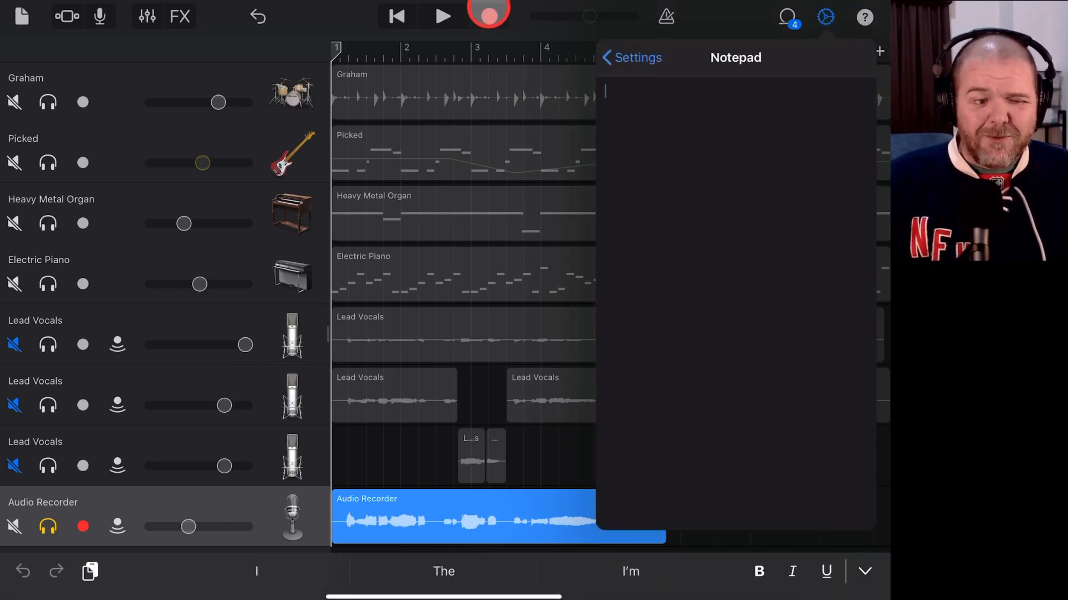
pyautogui.click(489, 17)
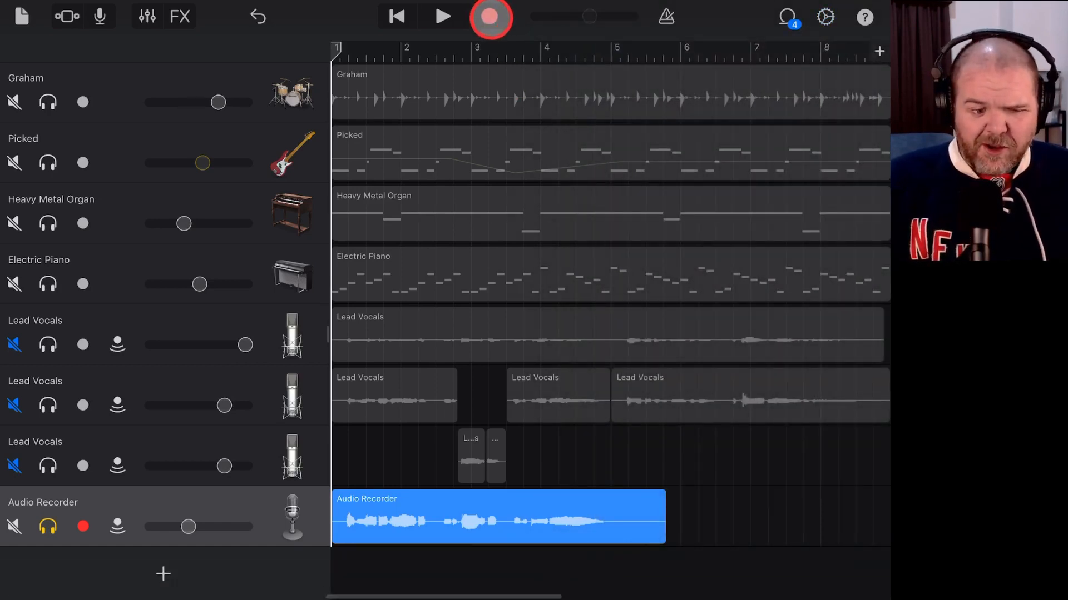